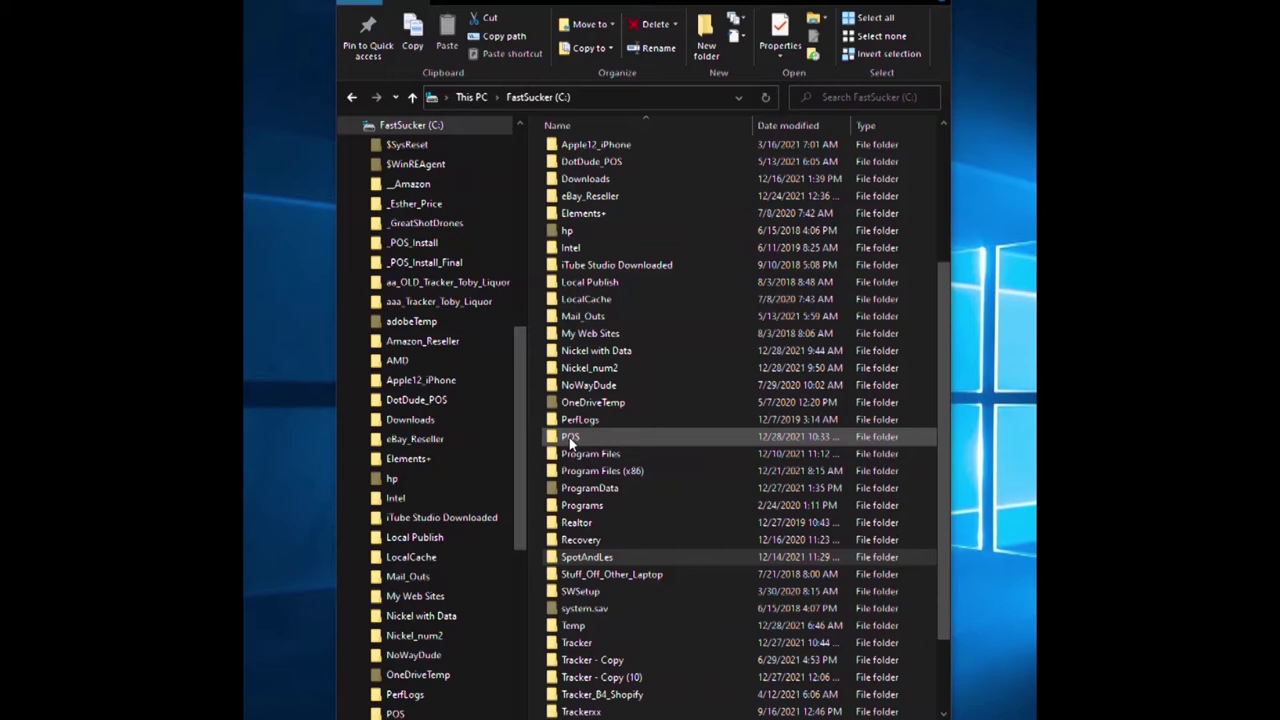
Open the POS folder on FastSucker (C:) to reveal Rocket_POS_Ver15.zip.
double_click(571, 440)
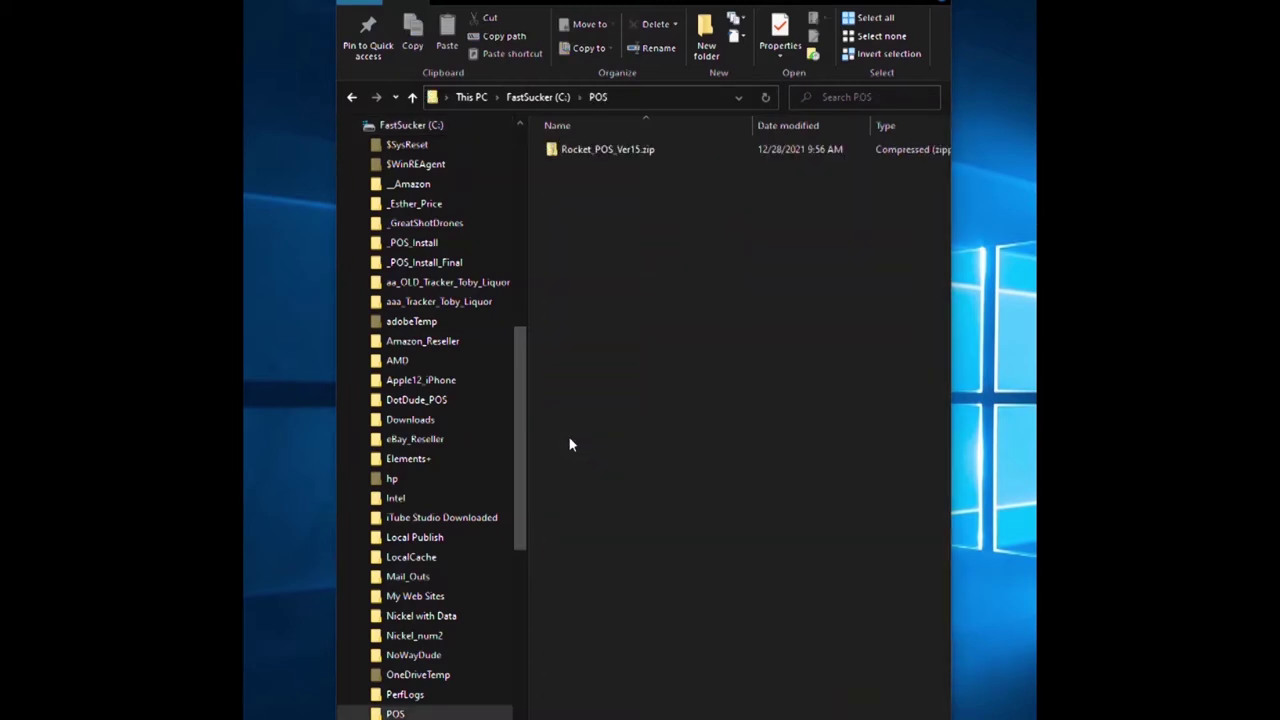
Run SetUp.exe from inside Rocket_POS_Ver15.zip and minimize Explorer to show its password prompt.
left_click(623, 158)
double_click(607, 149)
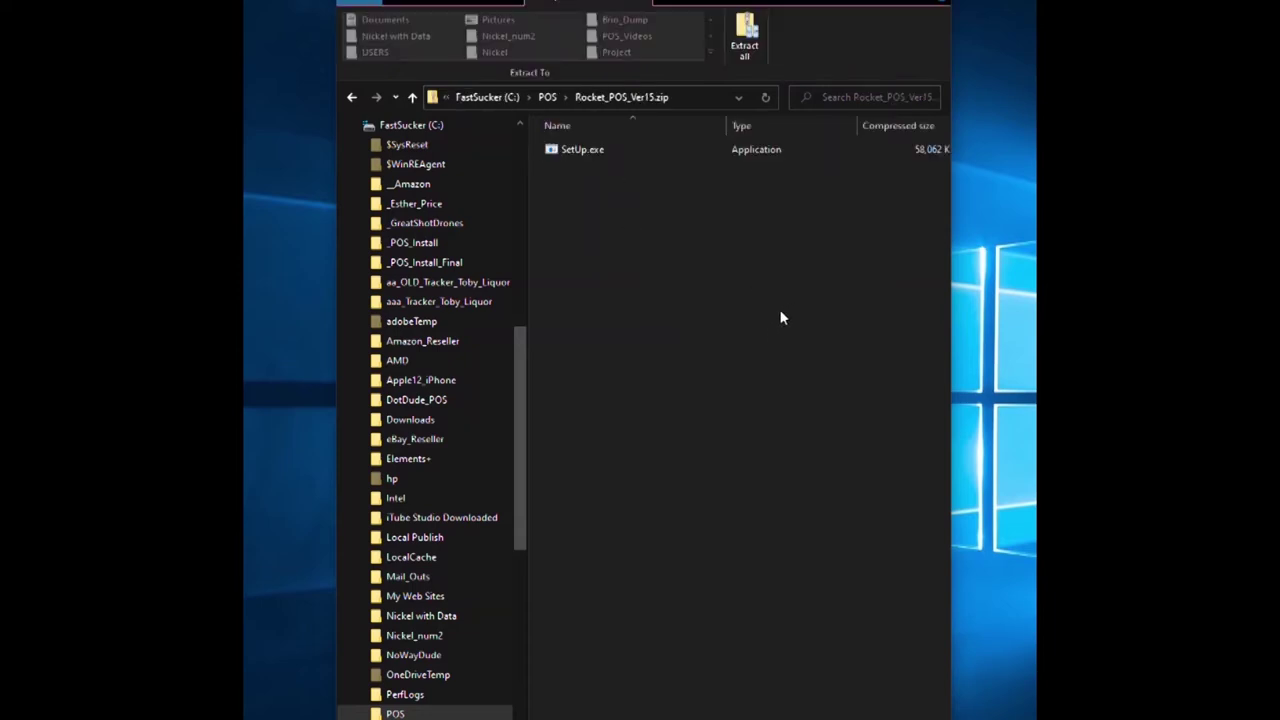
left_click(575, 151)
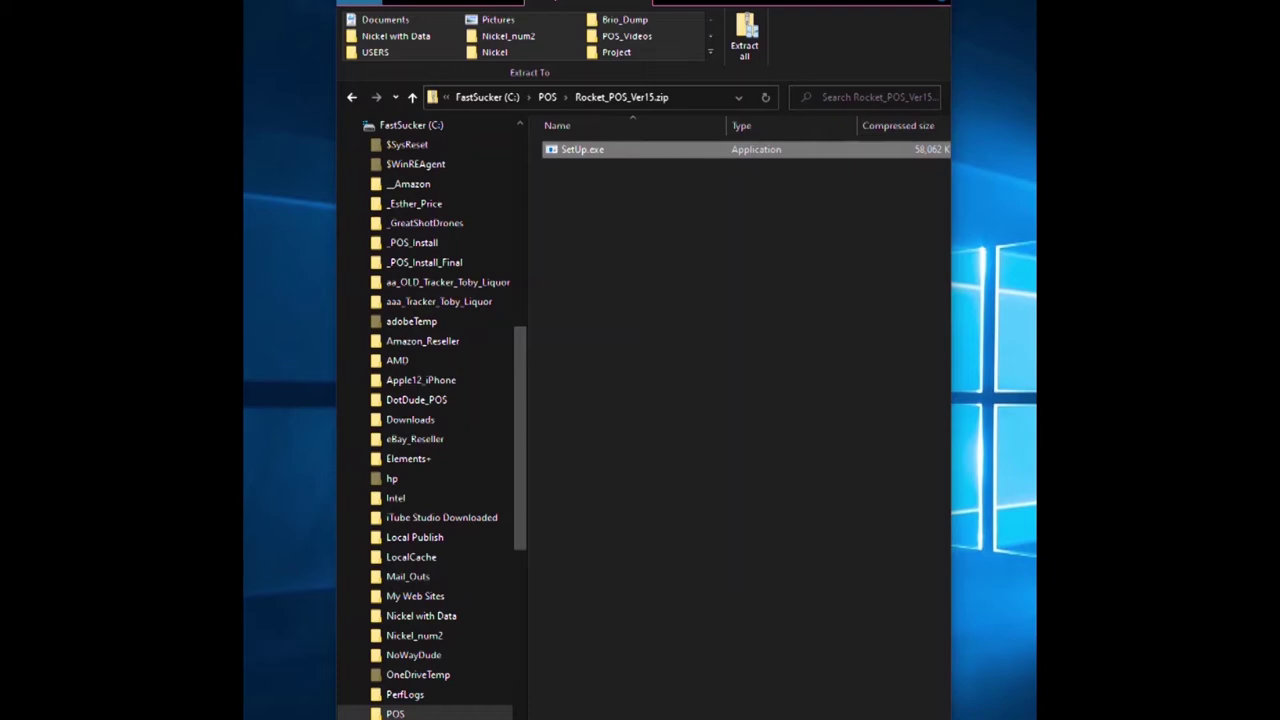
key("Return")
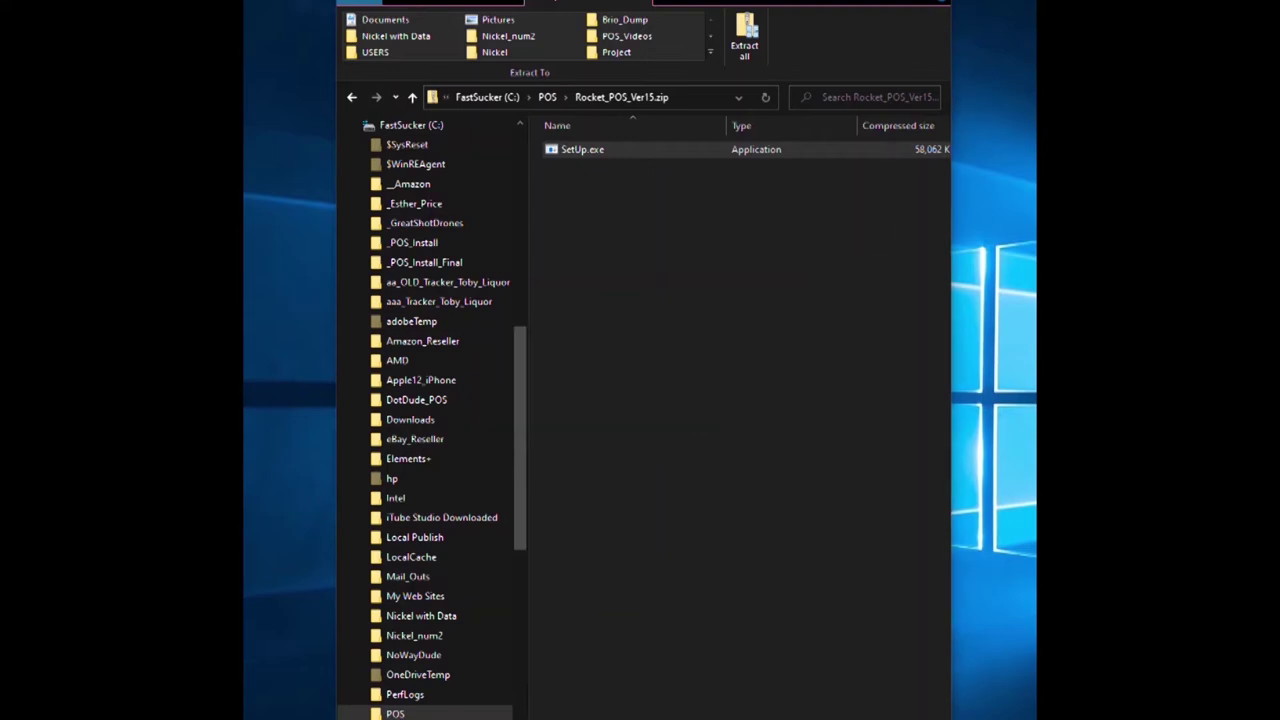
key("super+Down")
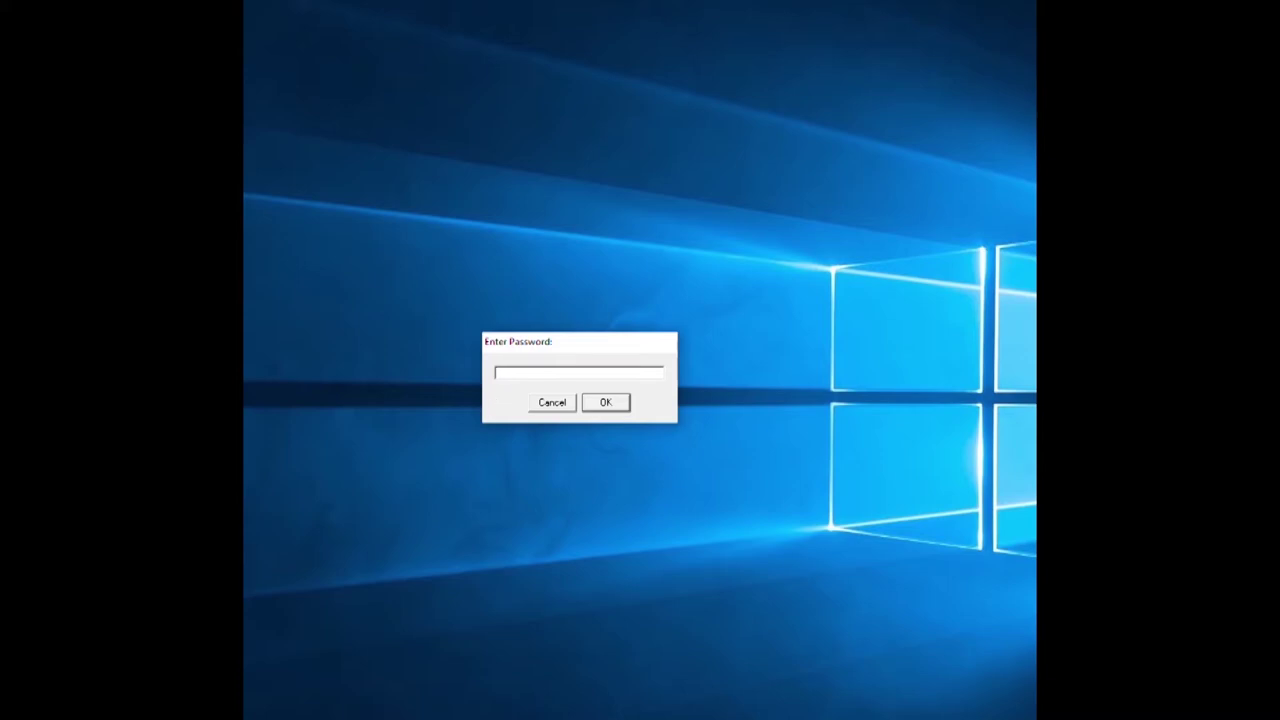
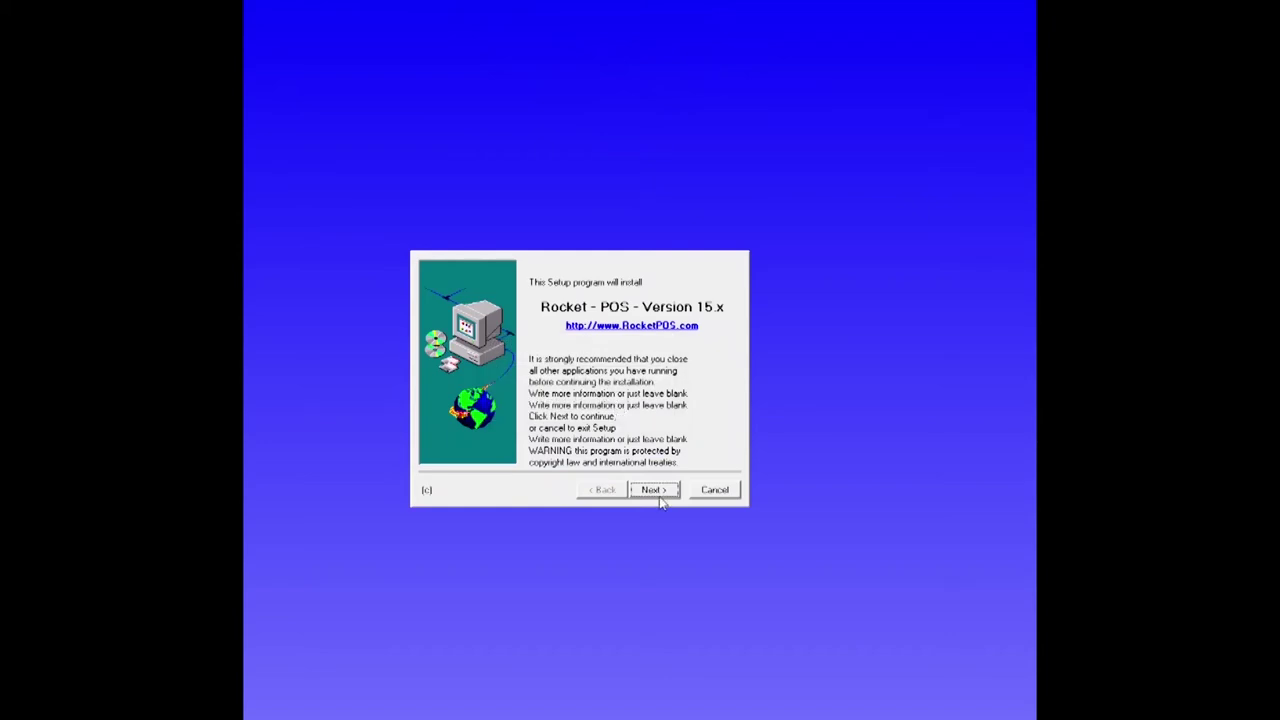
Enter the setup password, accept the licence and install Rocket POS into C:\Nickel.
left_click(654, 494)
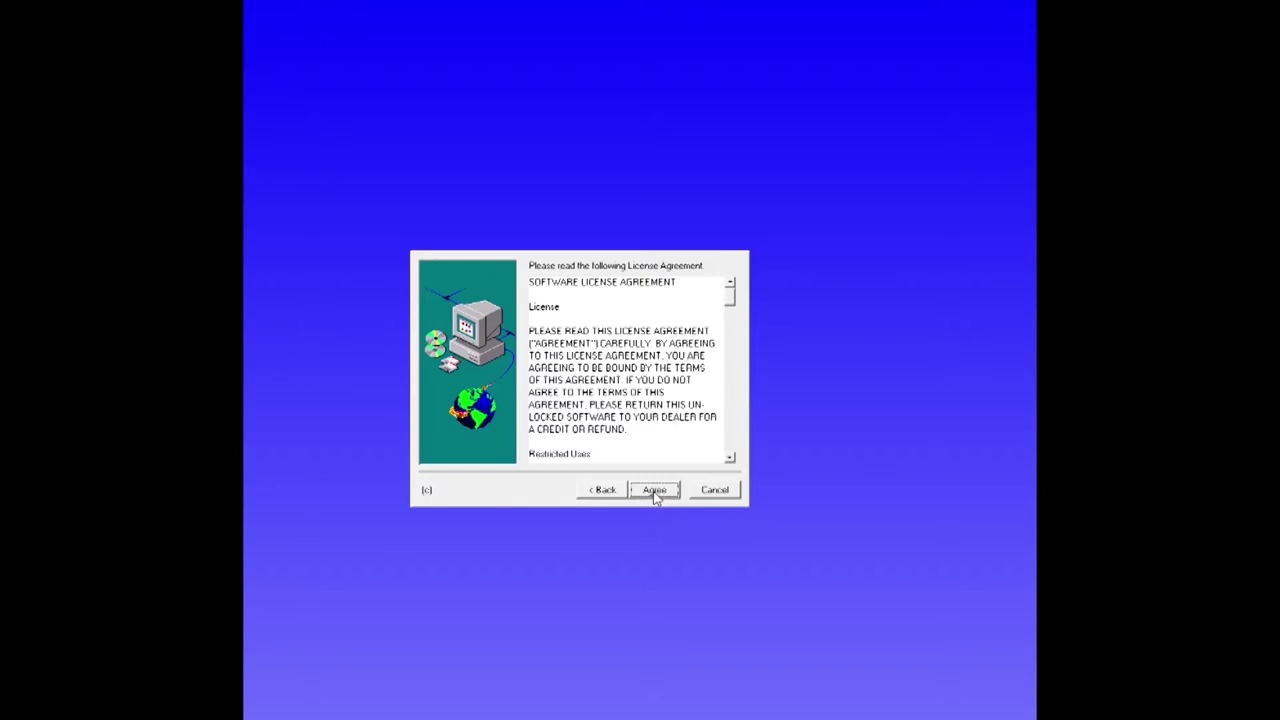
left_click(654, 492)
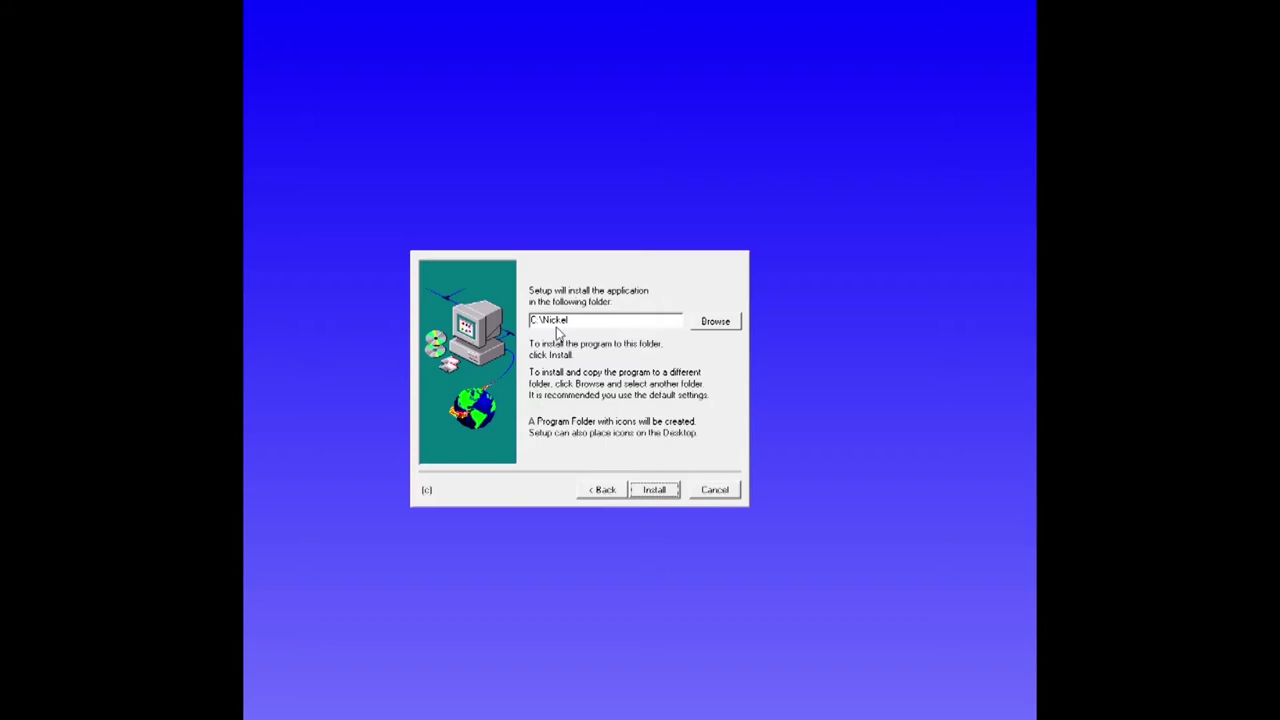
left_click(662, 492)
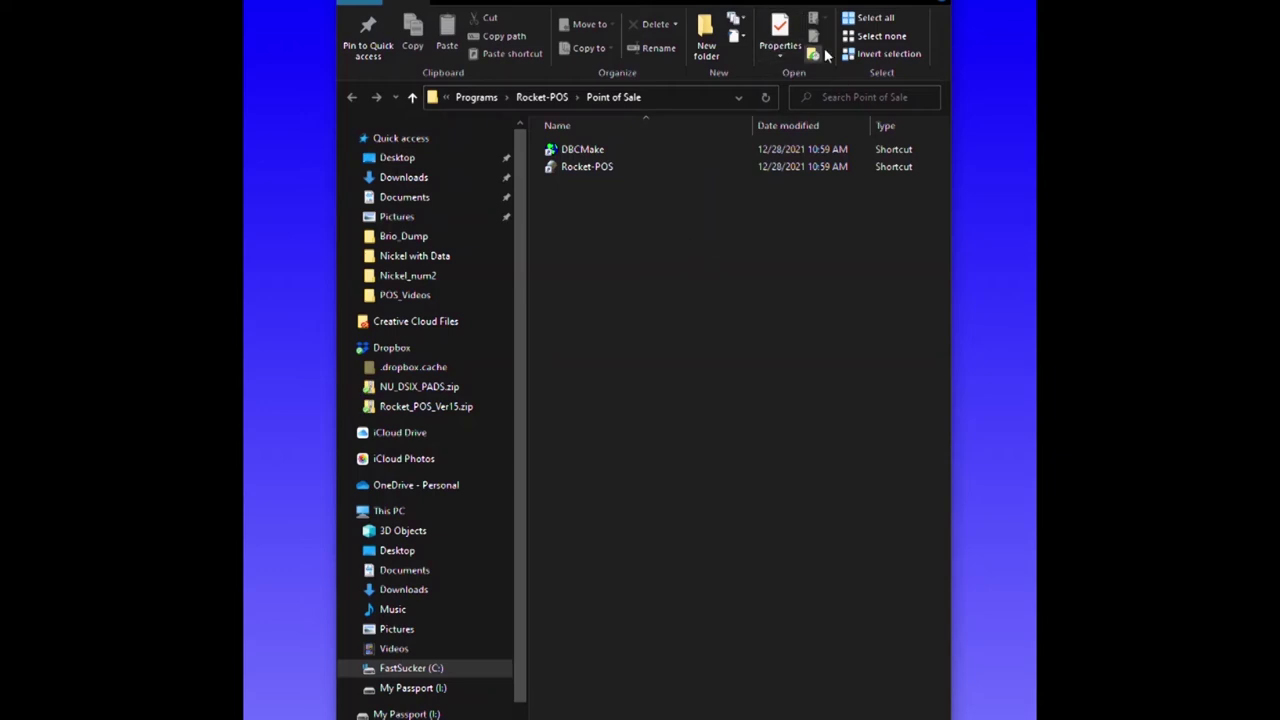
Finish the setup wizard and decline restarting the computer.
key("alt+F4")
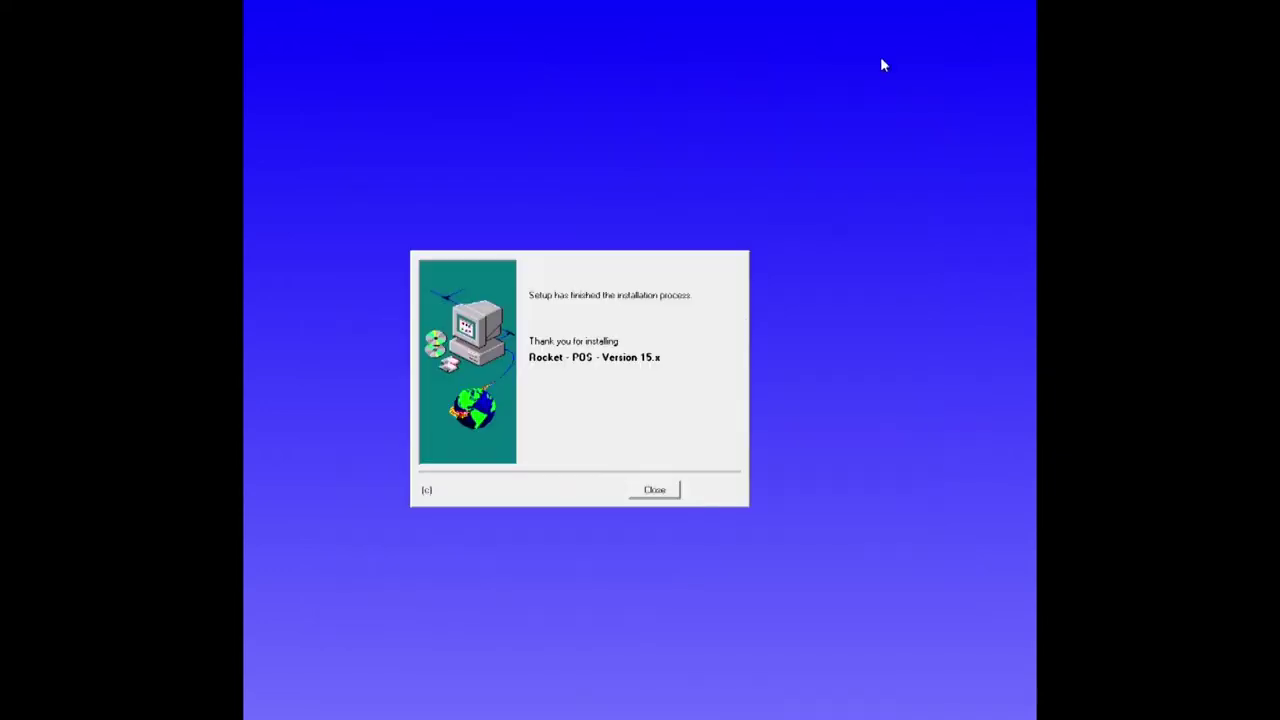
left_click(654, 490)
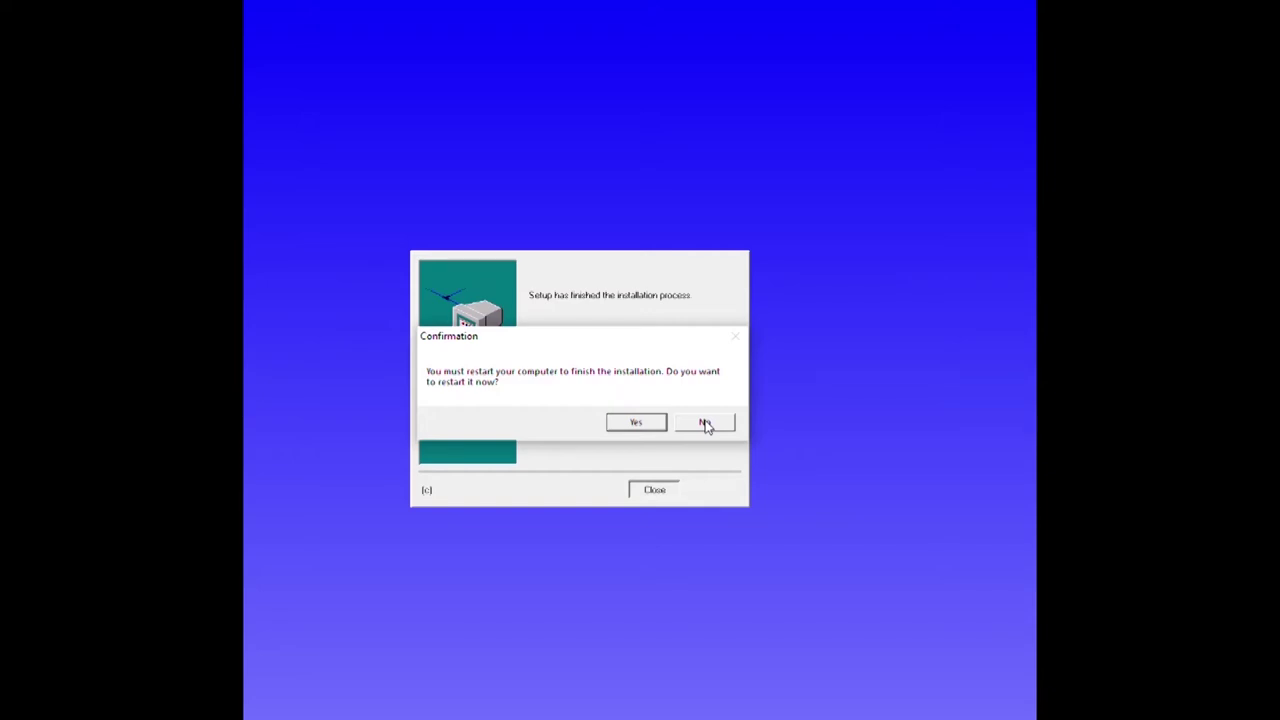
left_click(705, 423)
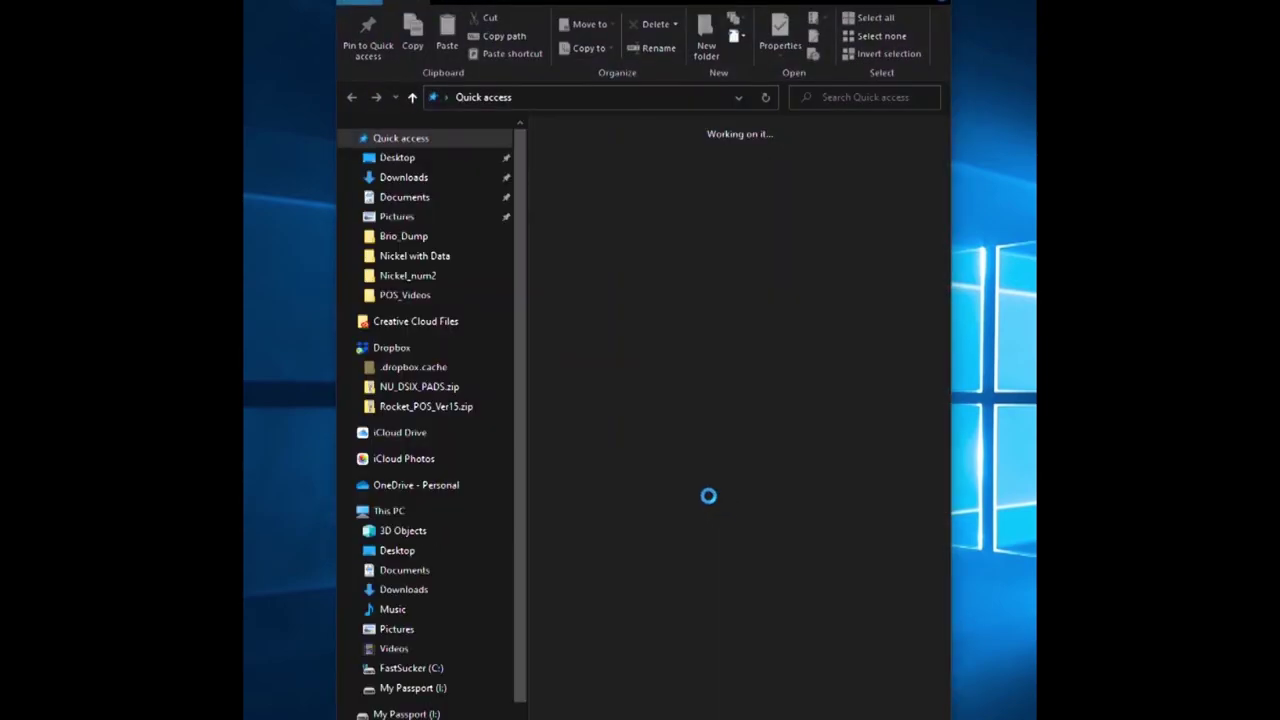
Open the Nickel folder on the FastSucker (C:) drive.
scroll(437, 600, "down", 1)
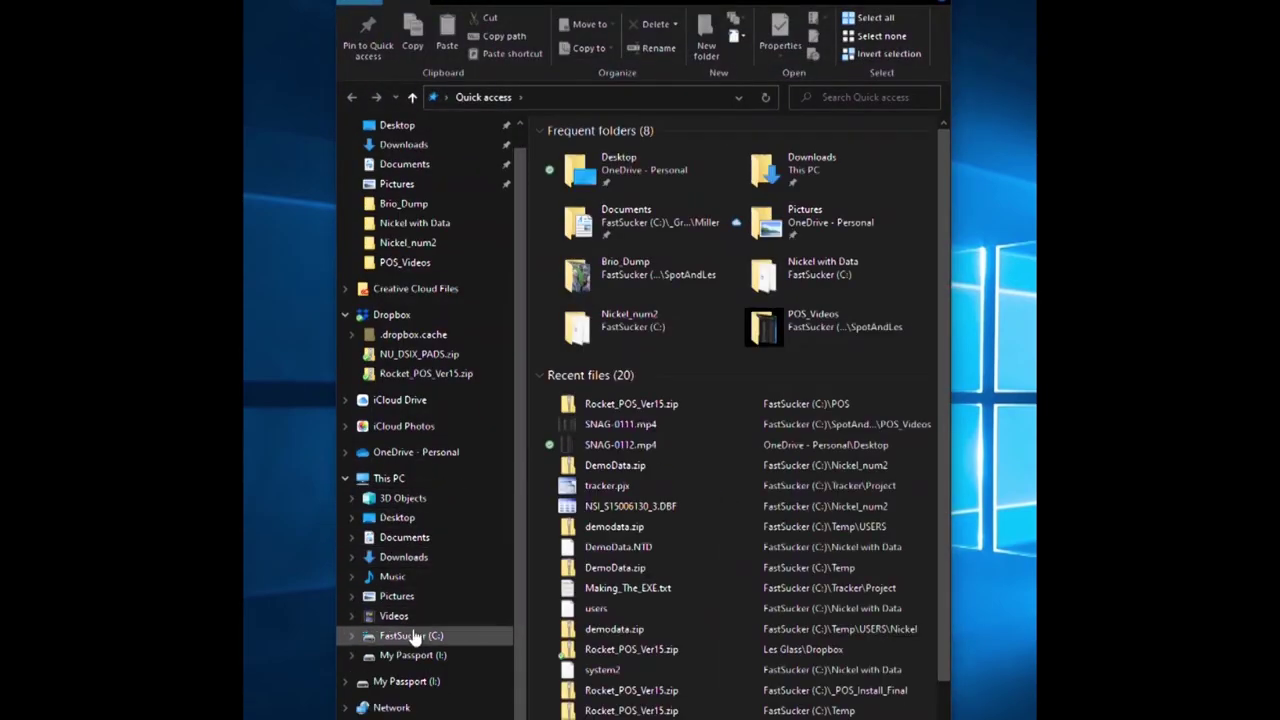
left_click(410, 636)
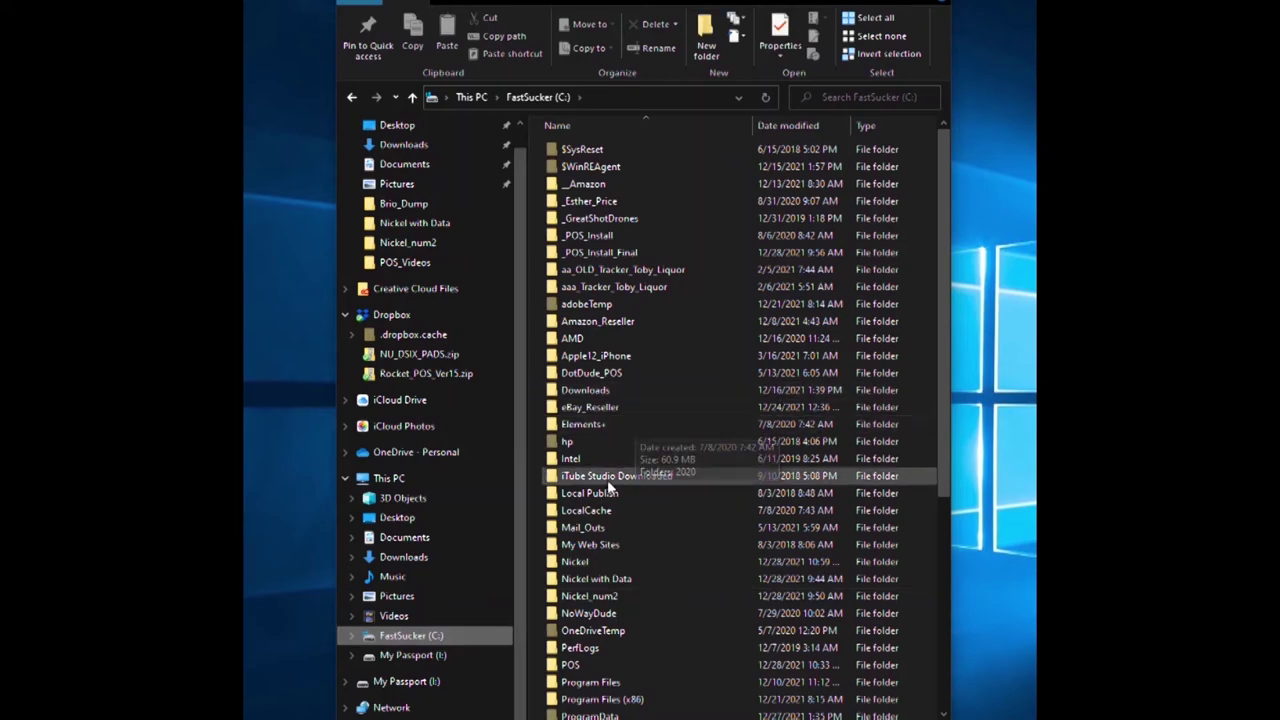
scroll(638, 548, "down", 4)
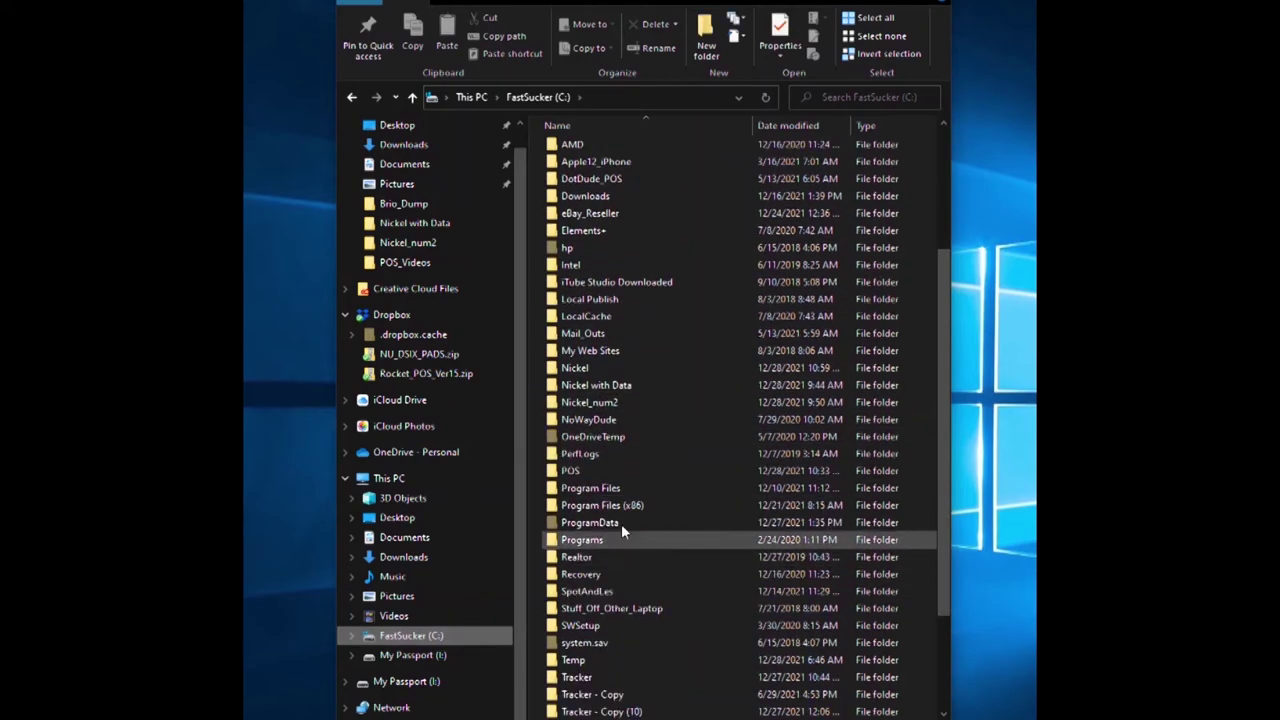
double_click(574, 368)
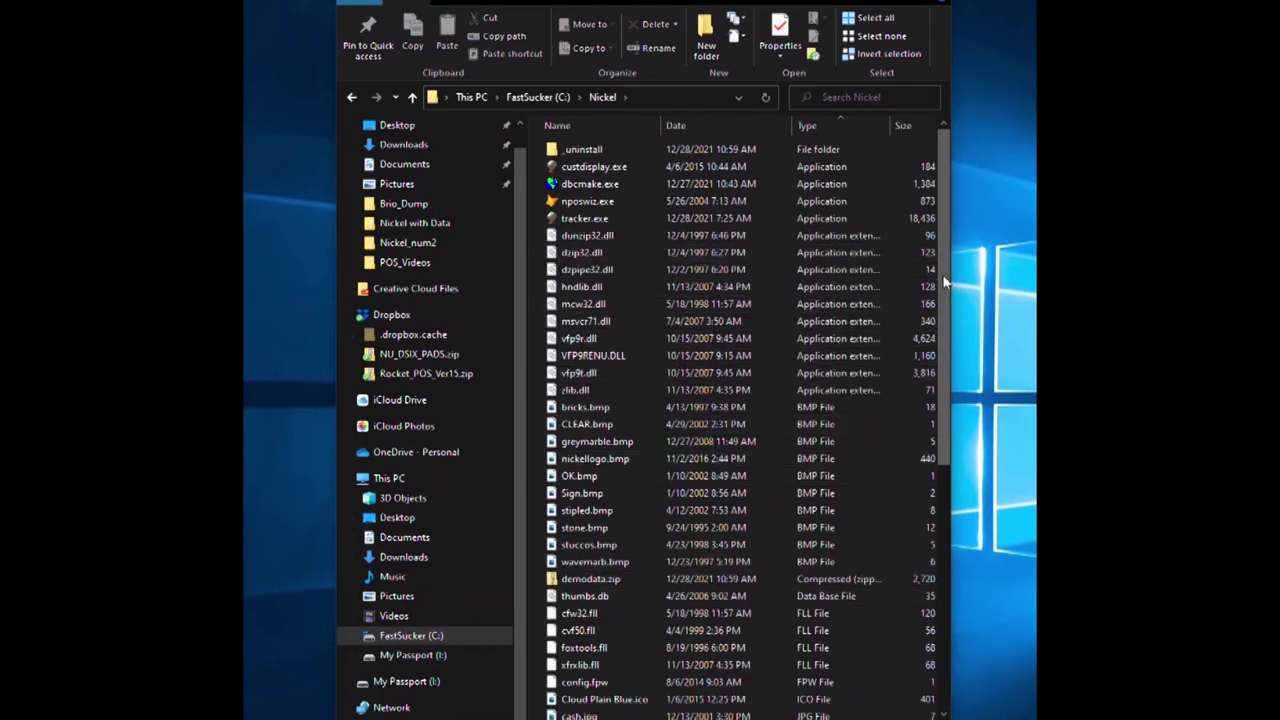
Widen the window, sort files by type with applications first, and launch dbcmake.exe.
left_click_drag(952, 273, 1020, 267)
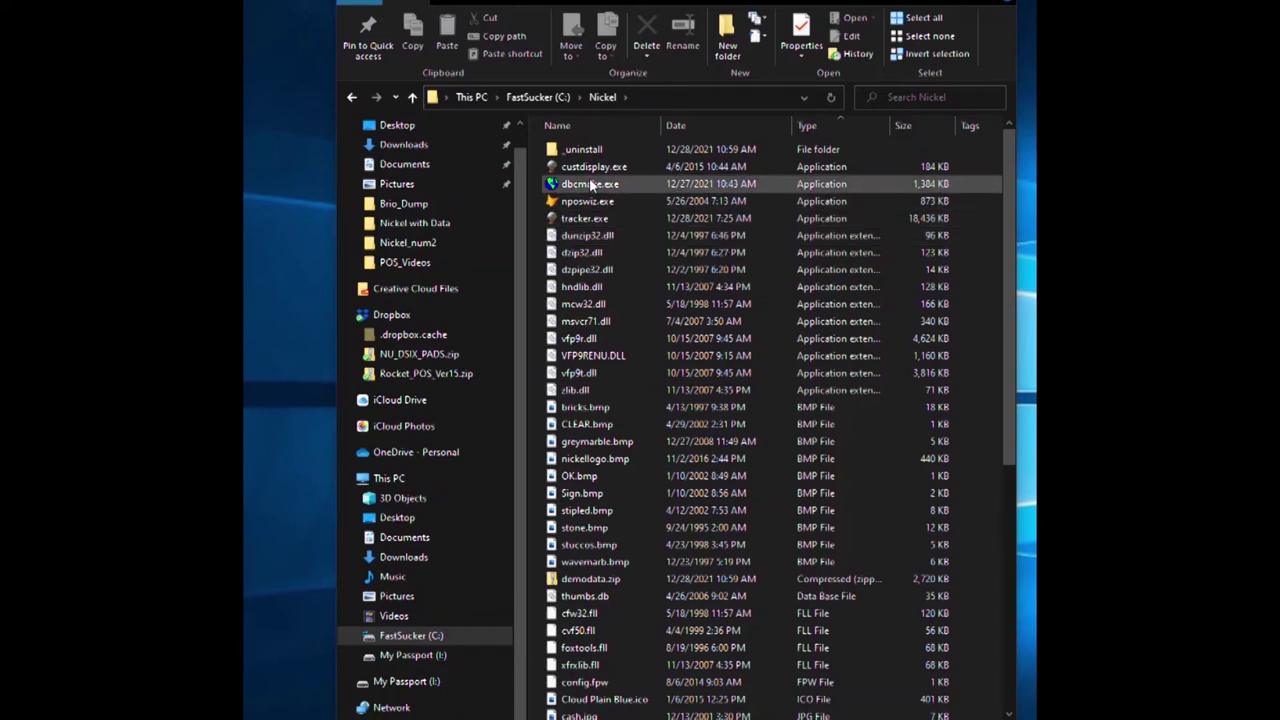
left_click(838, 127)
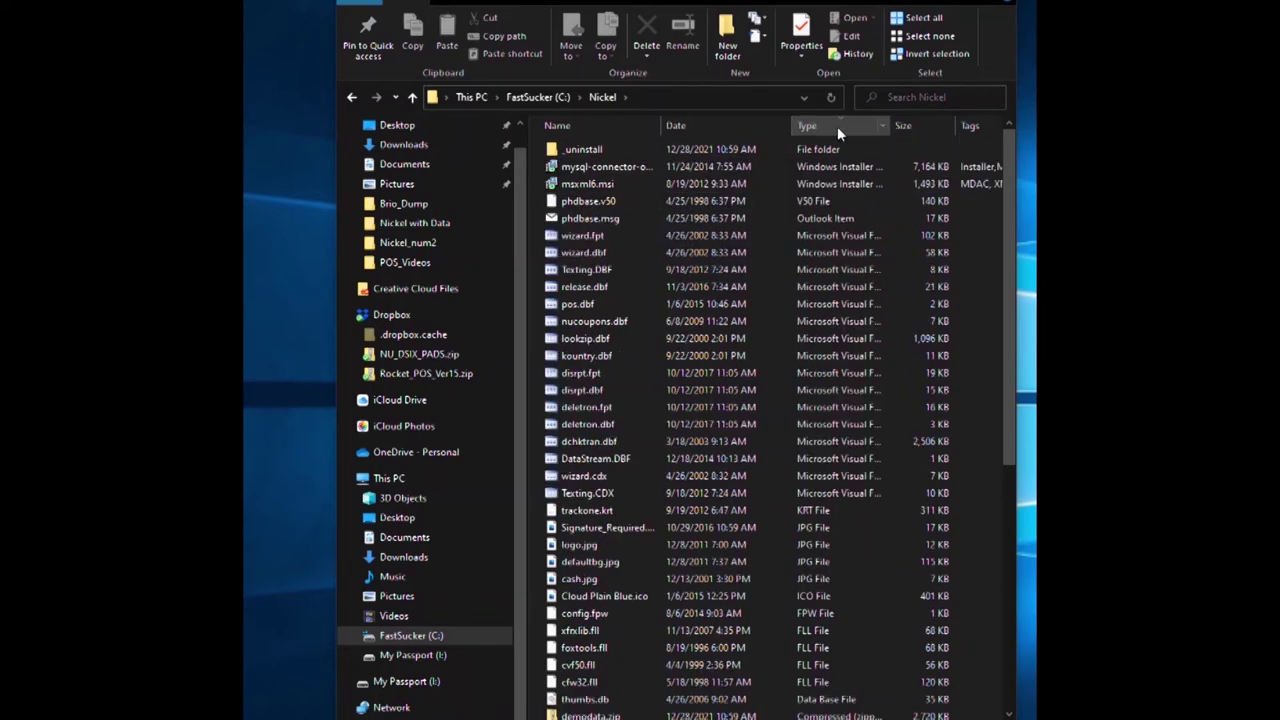
left_click(837, 126)
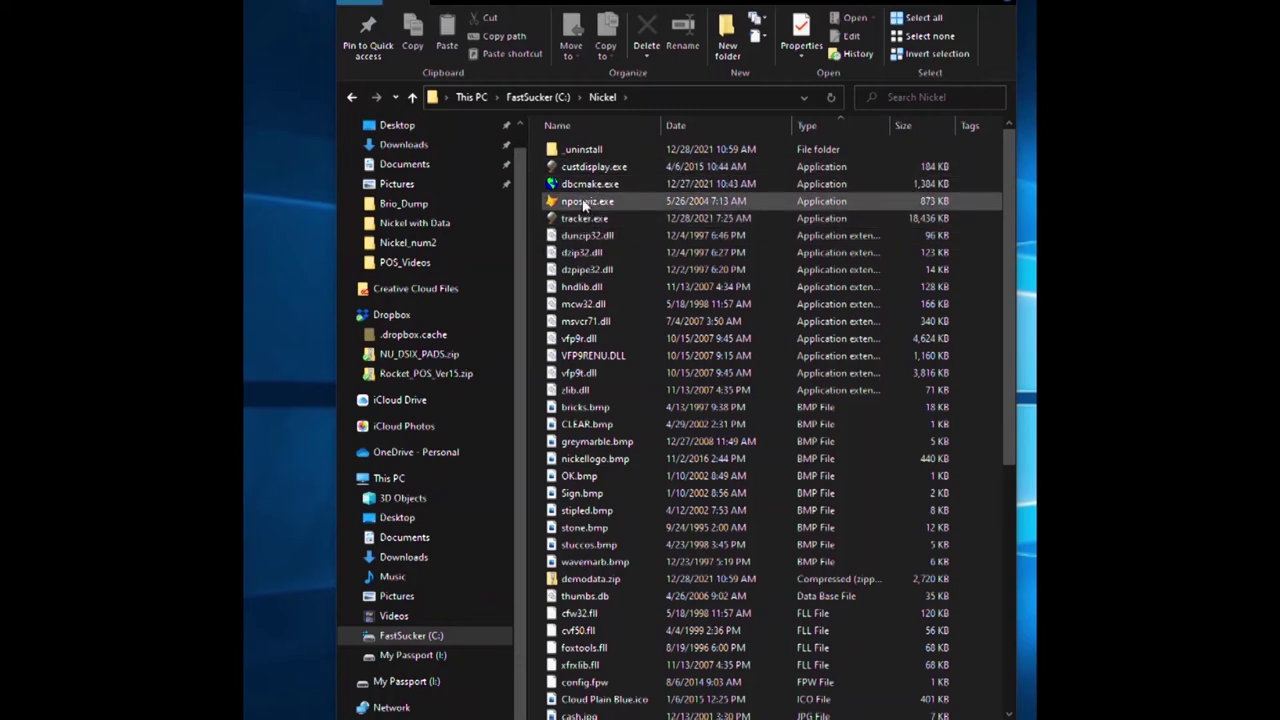
mouse_move(593, 188)
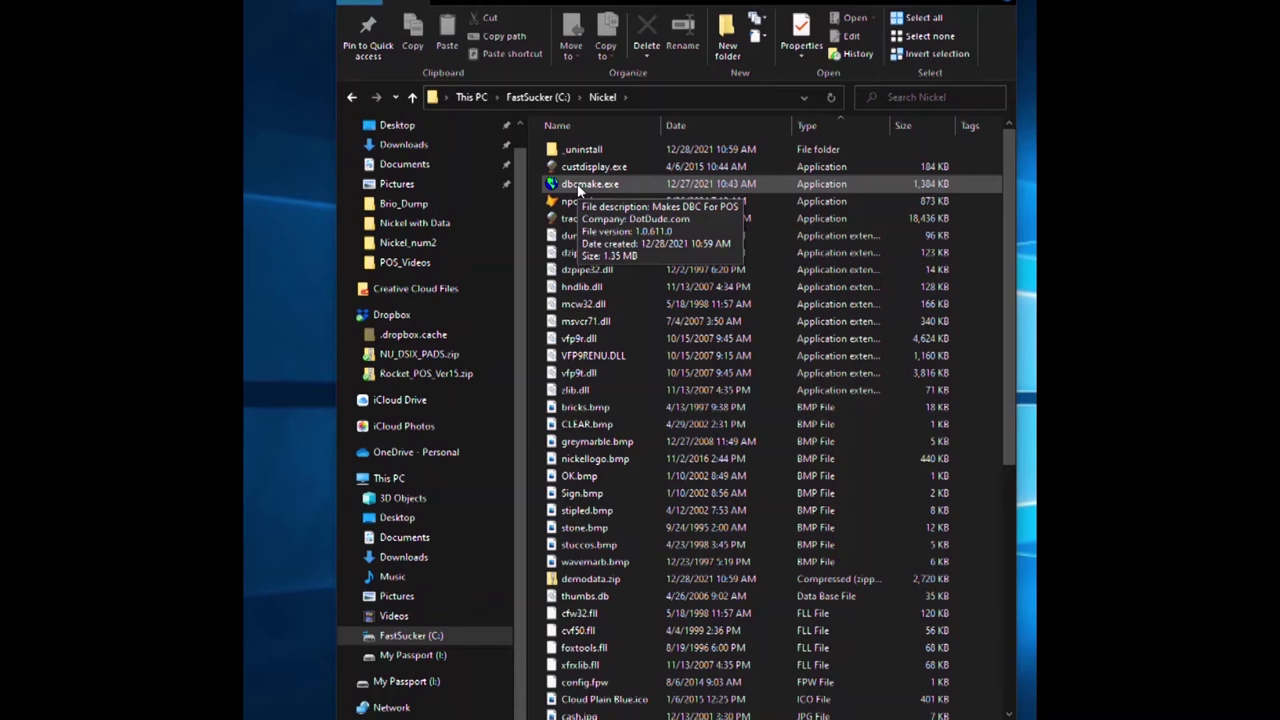
double_click(578, 189)
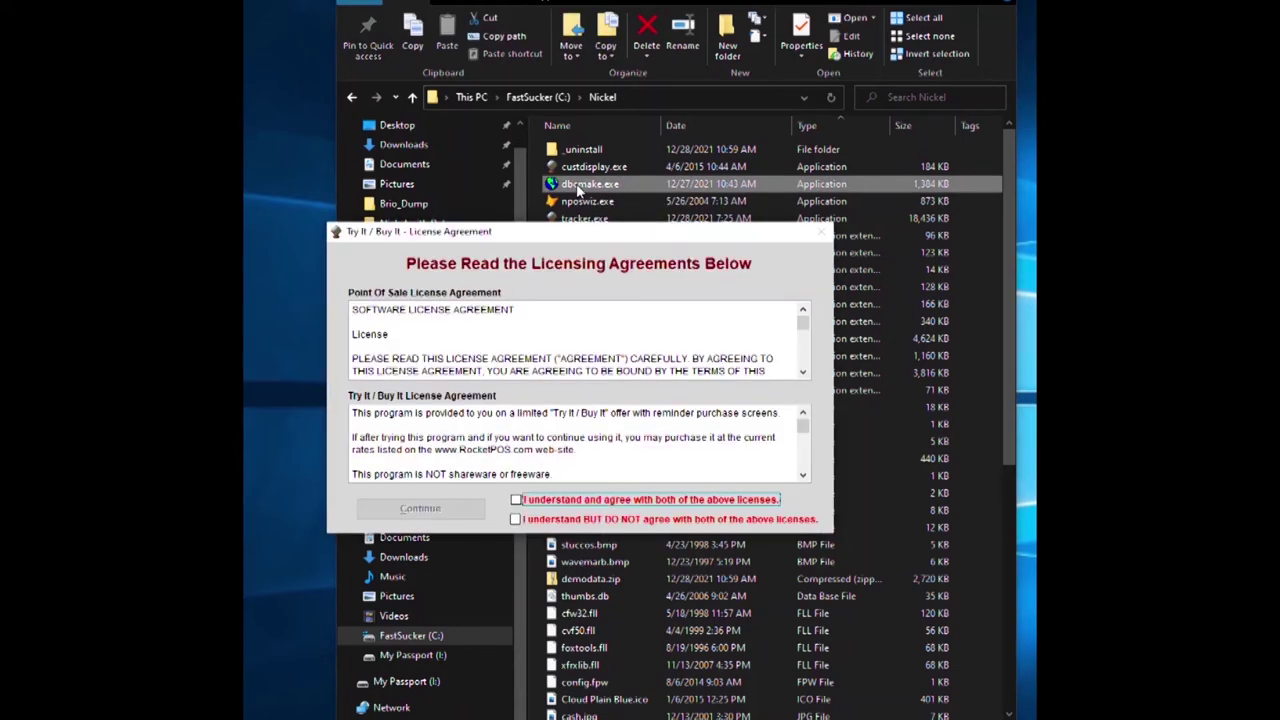
Agree to both licences and create the DBC and tables on this computer.
left_click(516, 499)
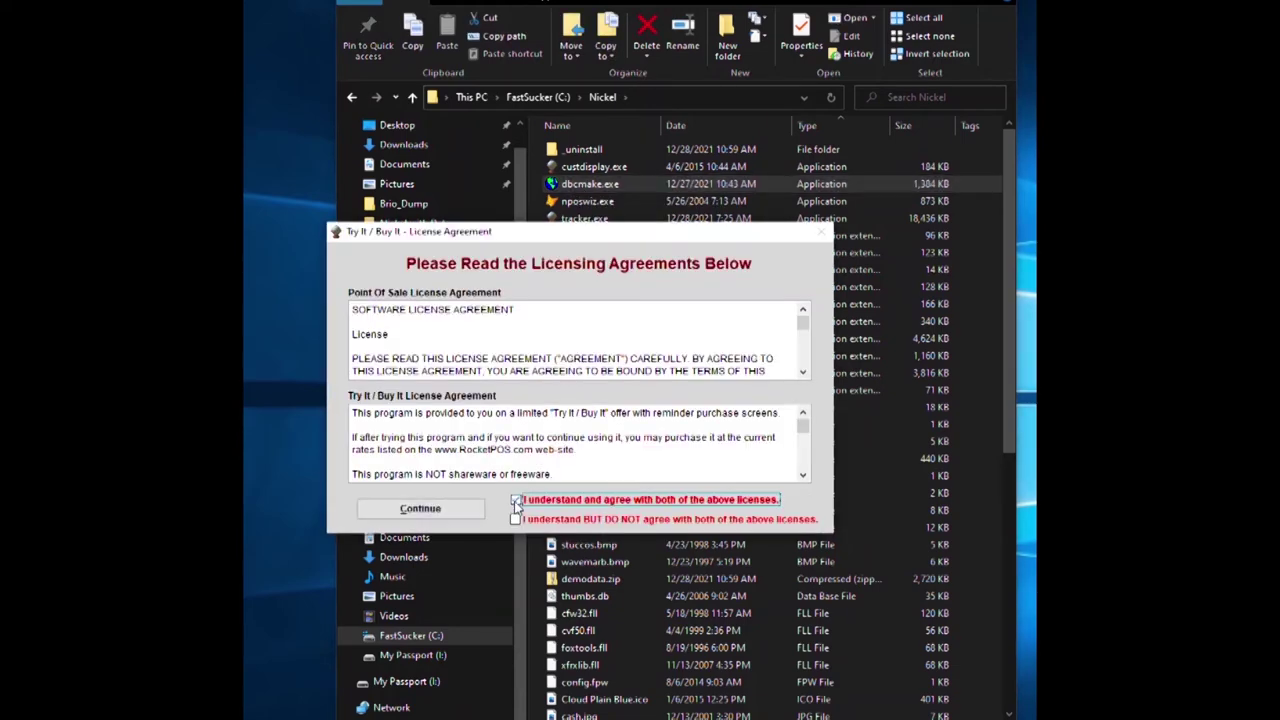
left_click(411, 513)
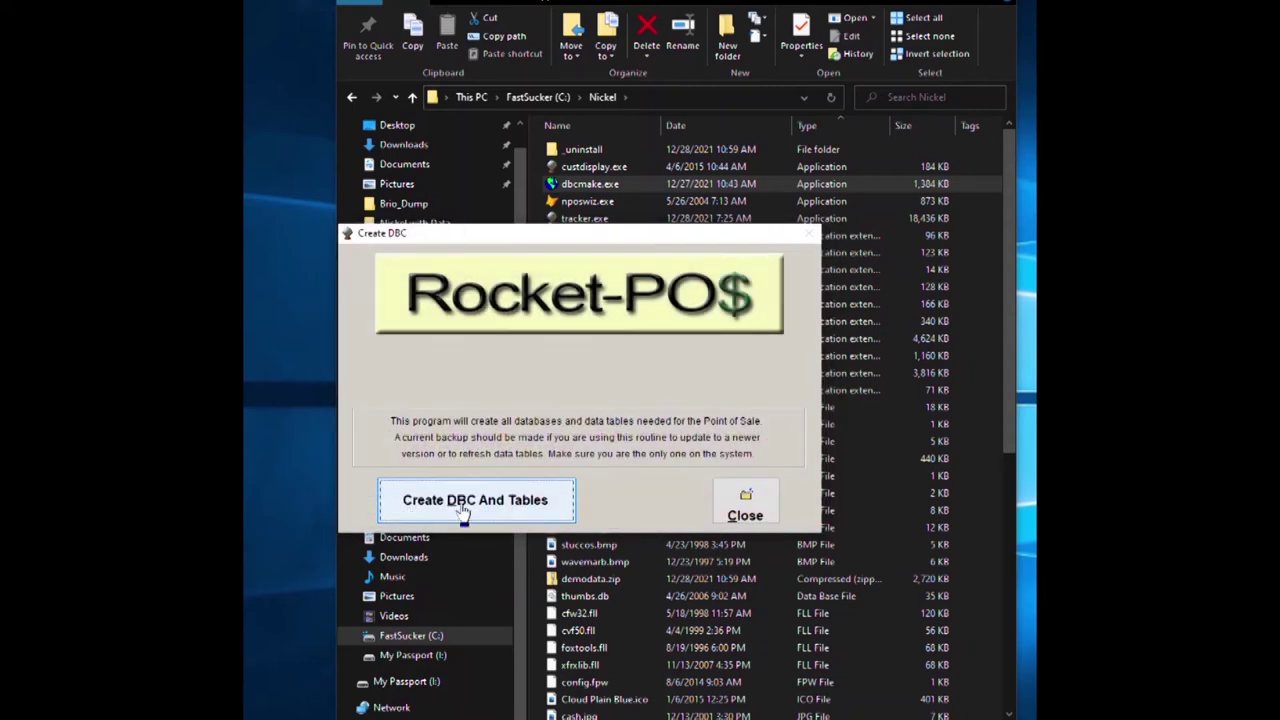
left_click(478, 508)
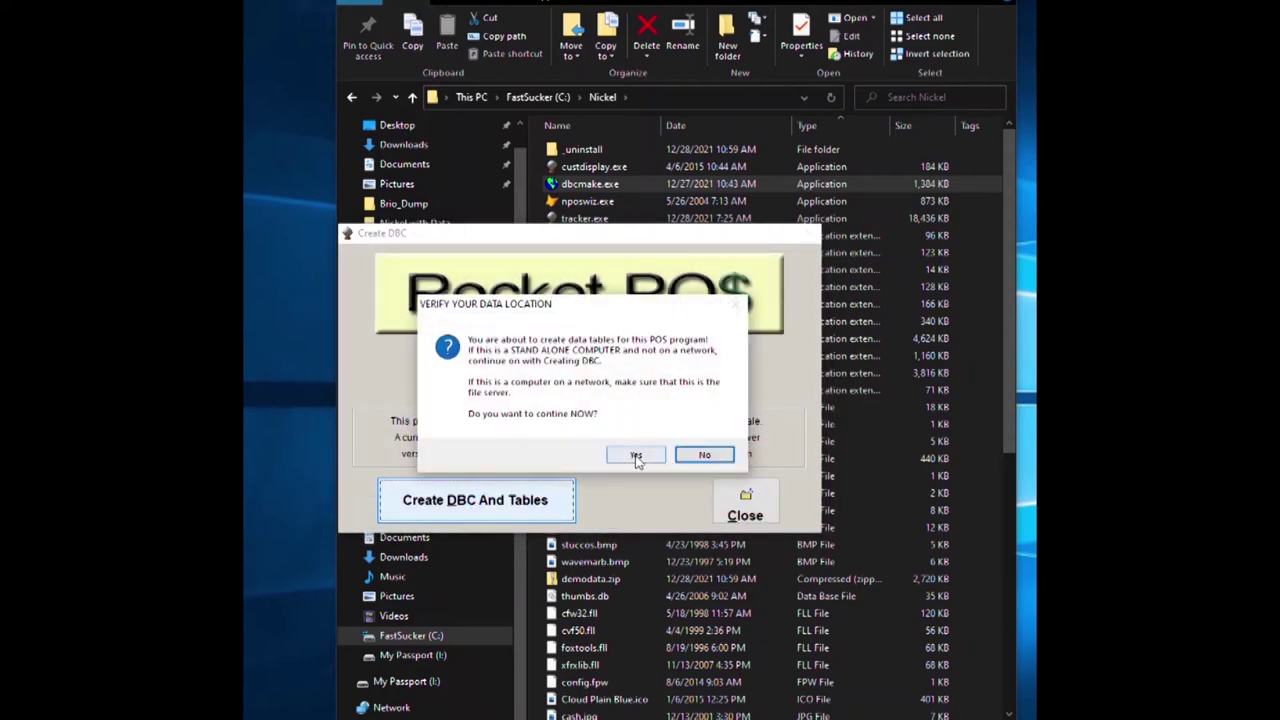
left_click(636, 456)
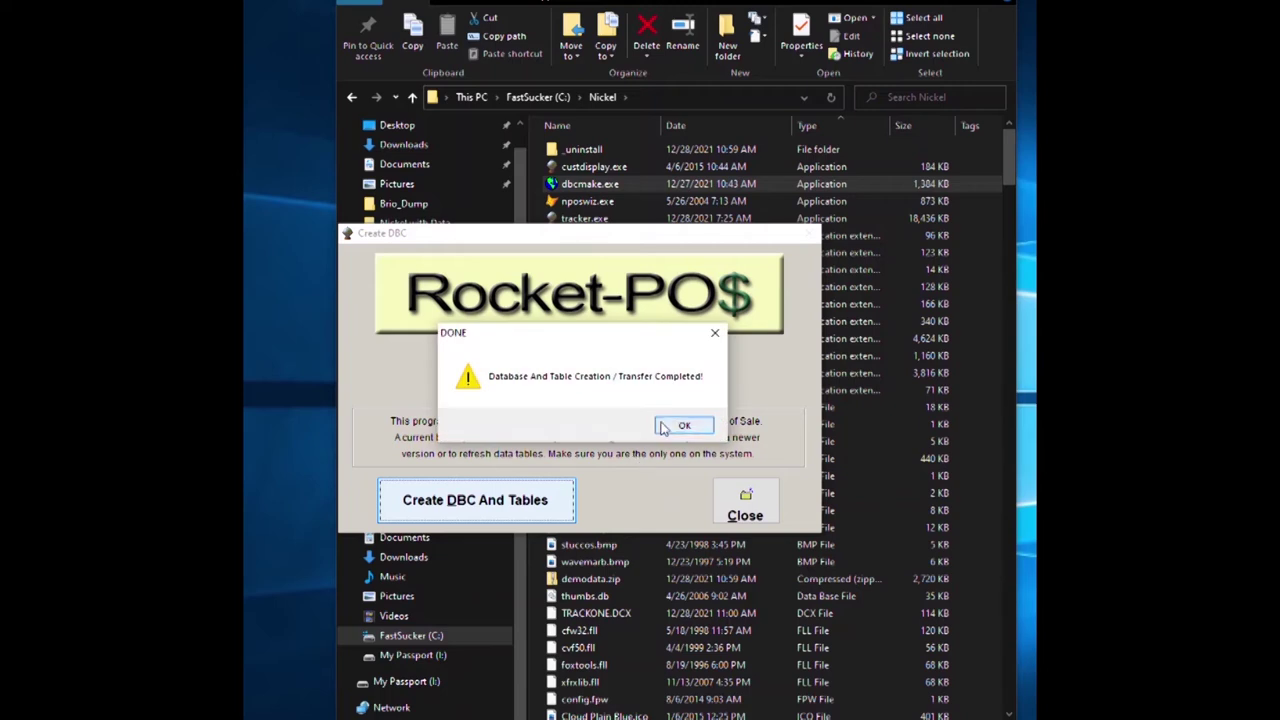
left_click(664, 427)
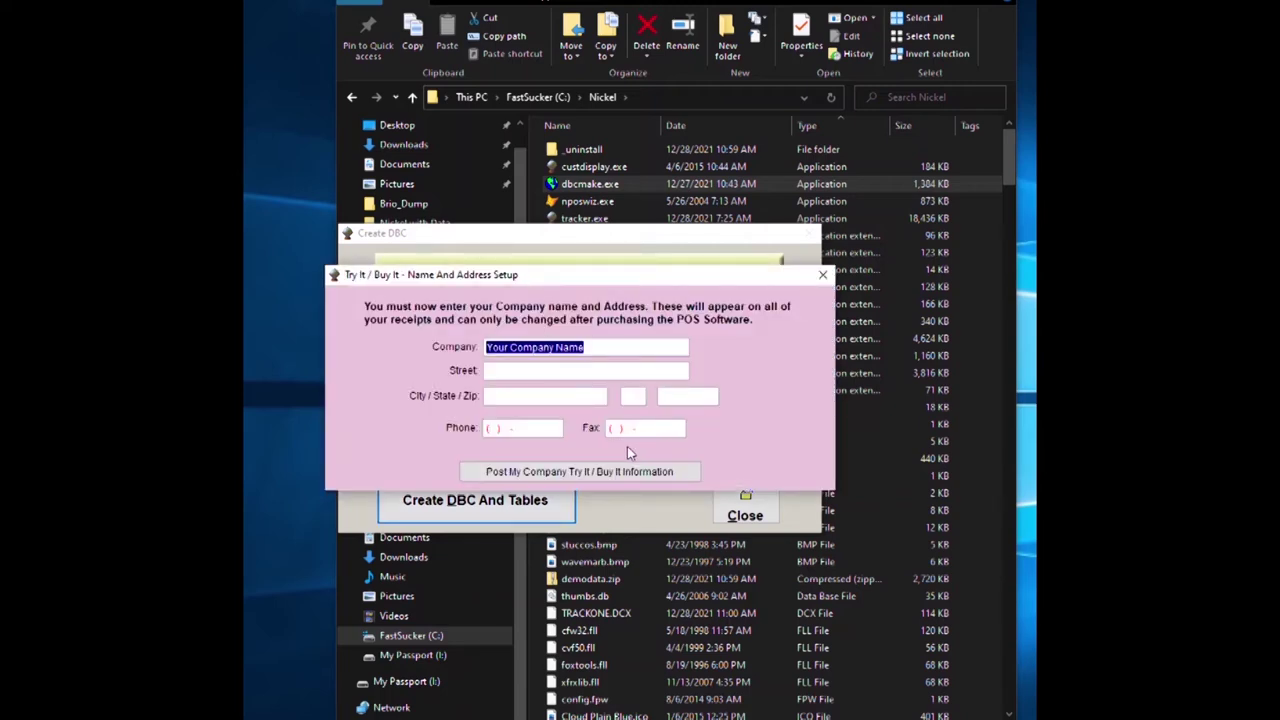
Fill the address form with placeholder street and city, state FL, zip 12121, phone and fax.
key("Tab")
type("aaaaaaaaaaa")
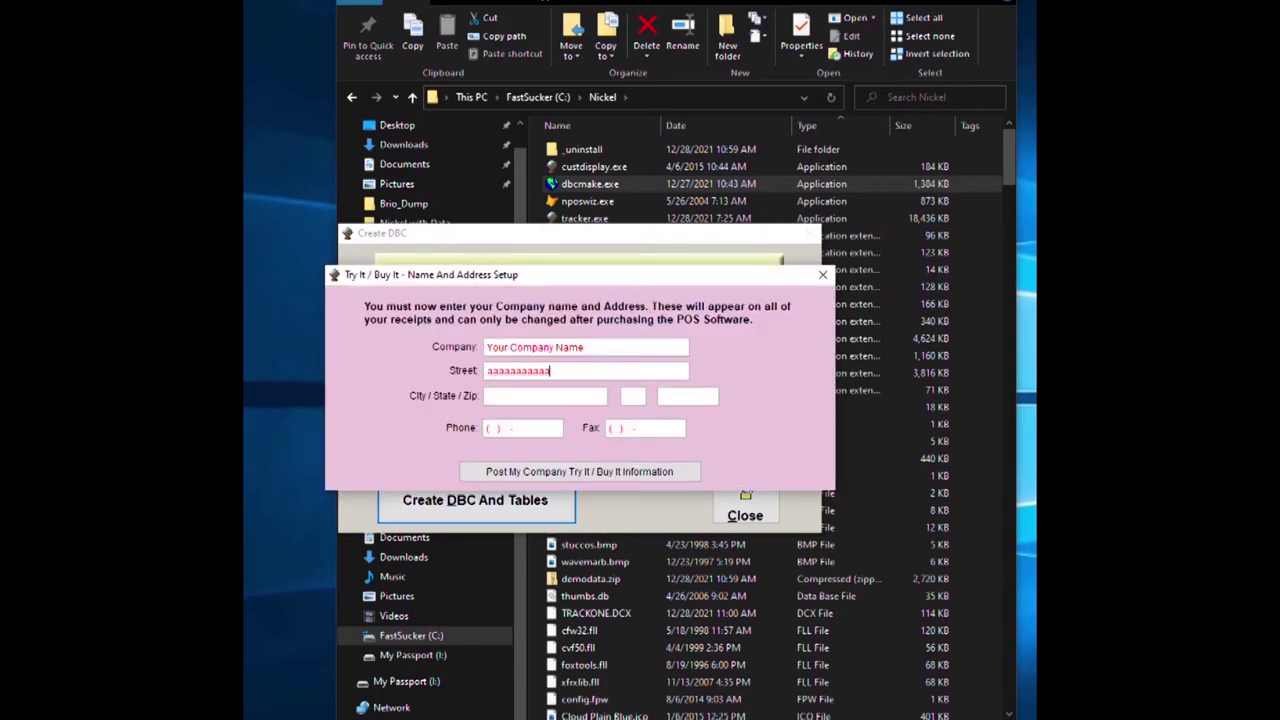
type("aaaaaaa")
key("Tab")
type("aaaaaaaaaaa")
key("Tab")
type("FL")
type("12121")
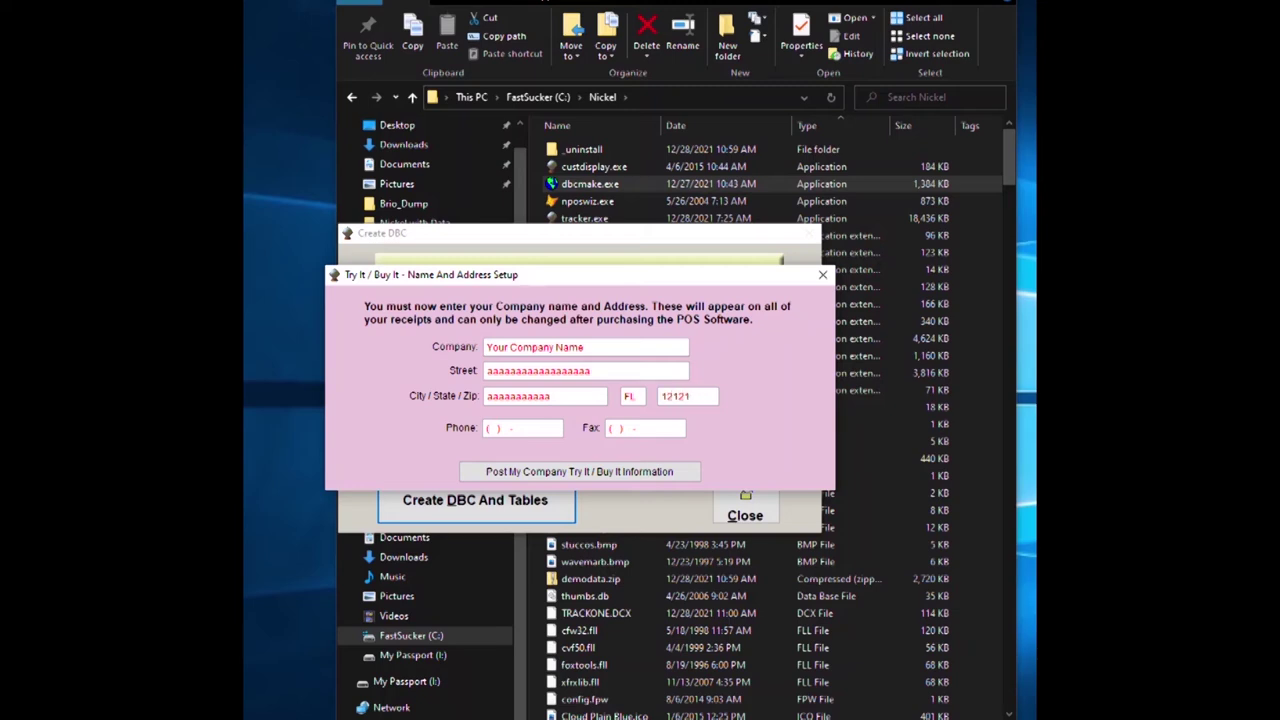
type("349743377237327")
type("3737")
type("73) 273-7377")
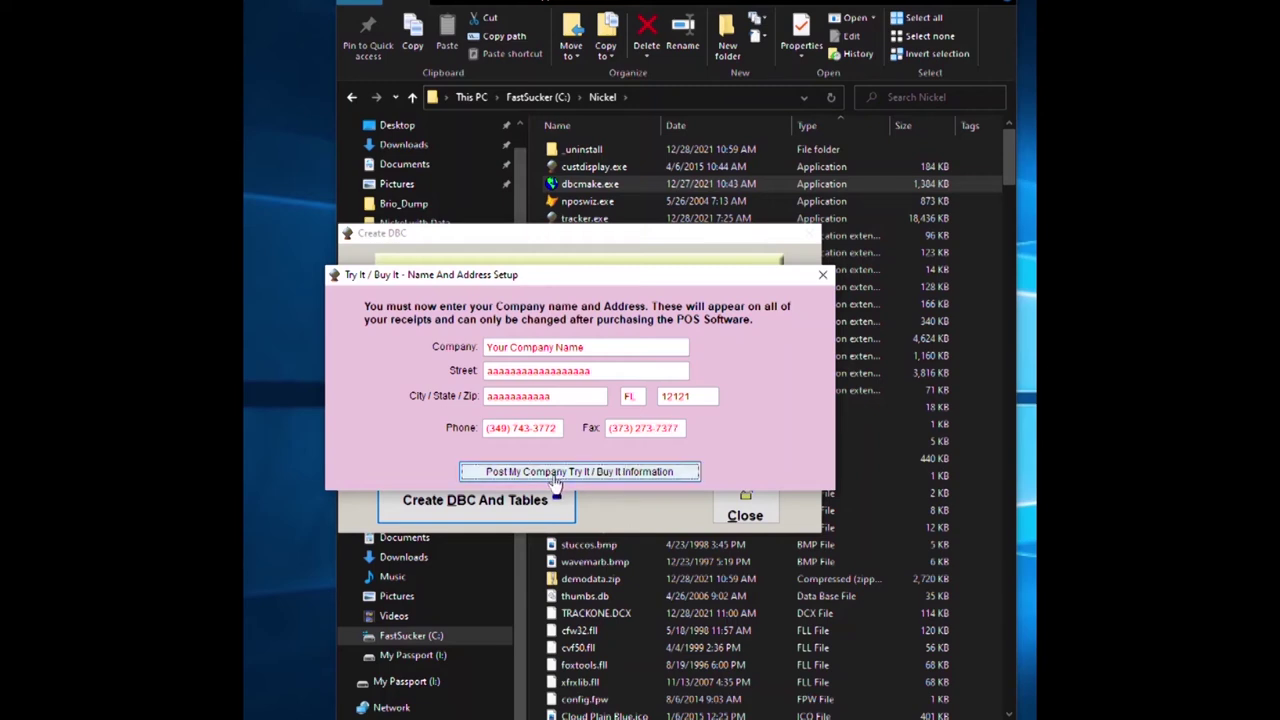
Post the company information, confirm it, and close the database maker.
left_click(552, 476)
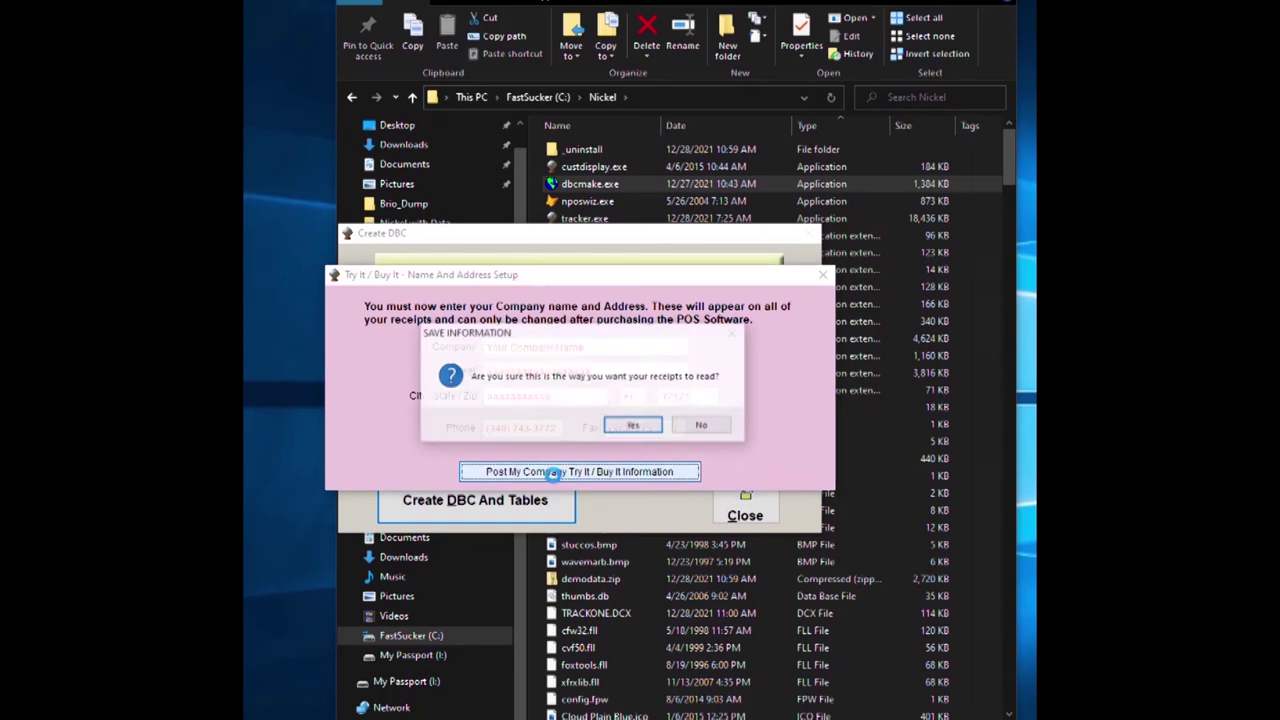
left_click(633, 426)
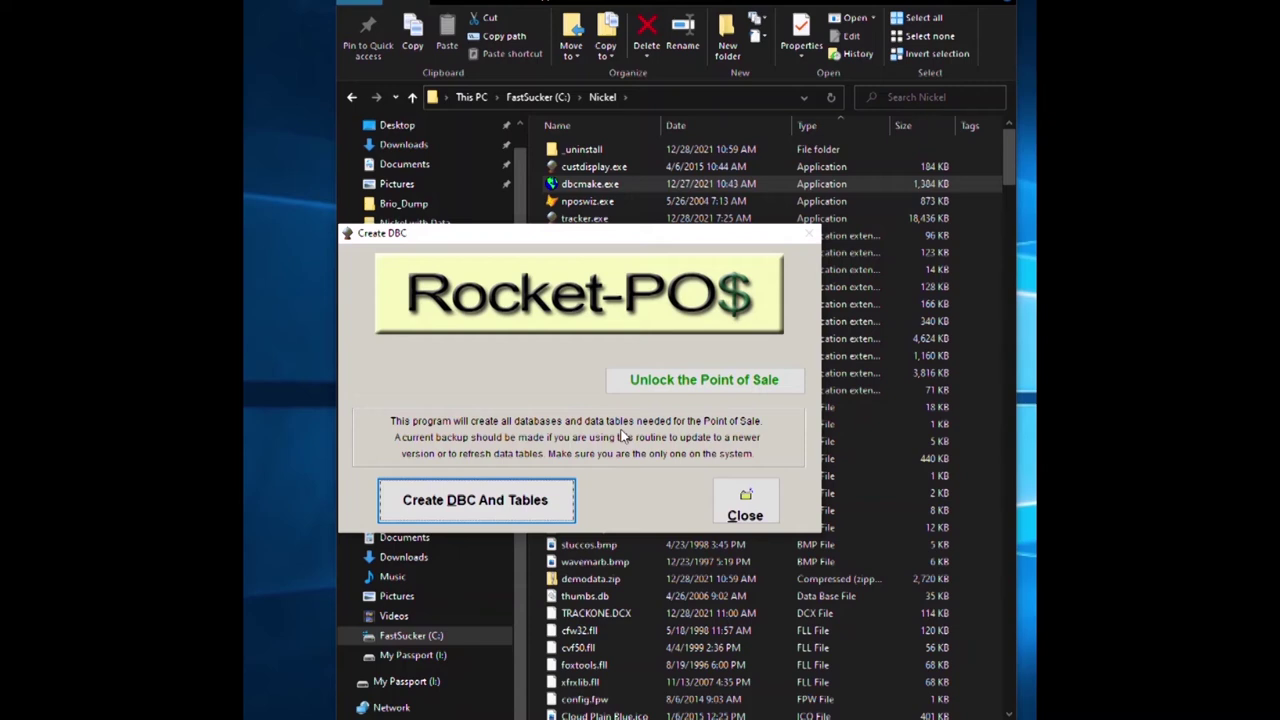
left_click(742, 508)
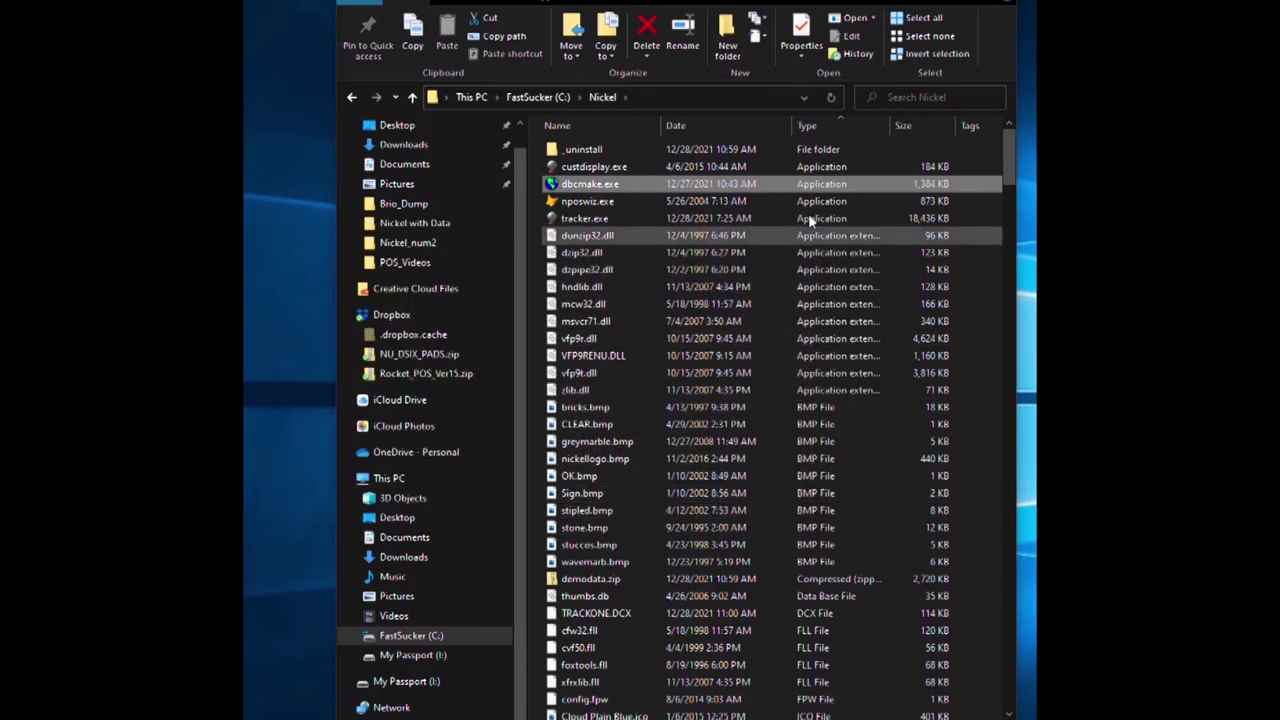
Copy all demodata.zip files into Nickel, replacing existing ones, then launch tracker.exe.
double_click(591, 580)
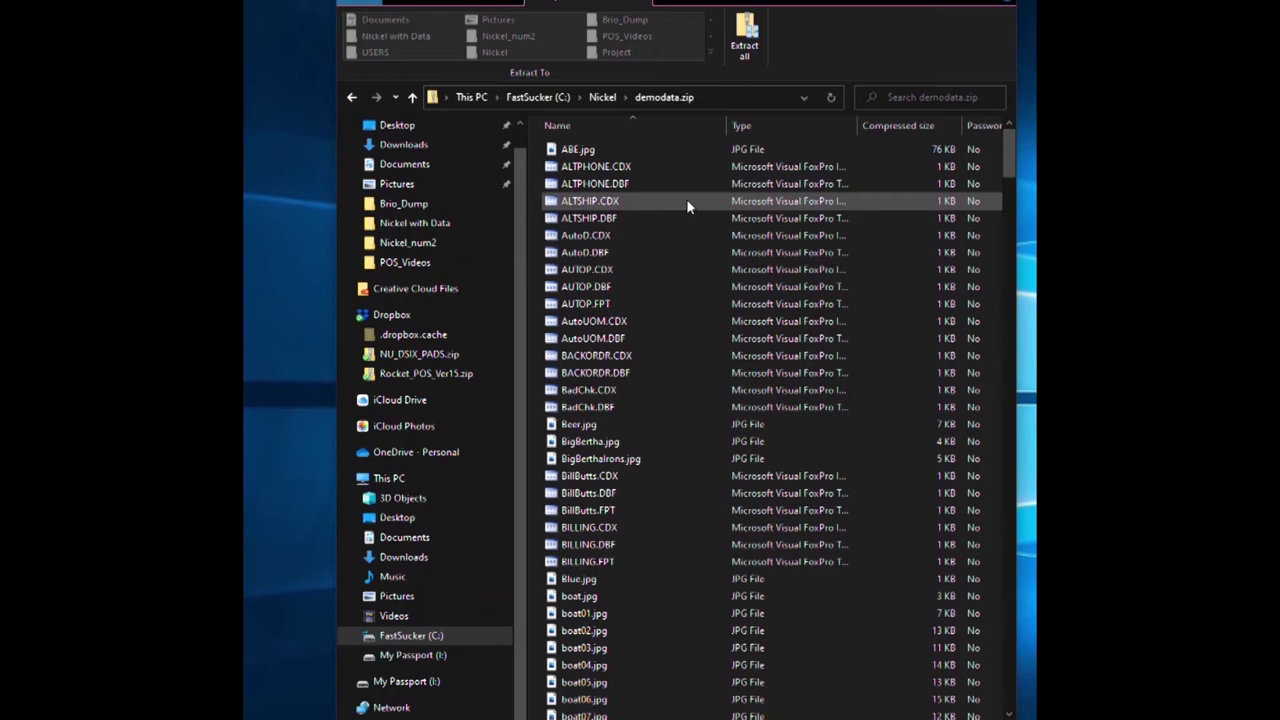
key("ctrl+a")
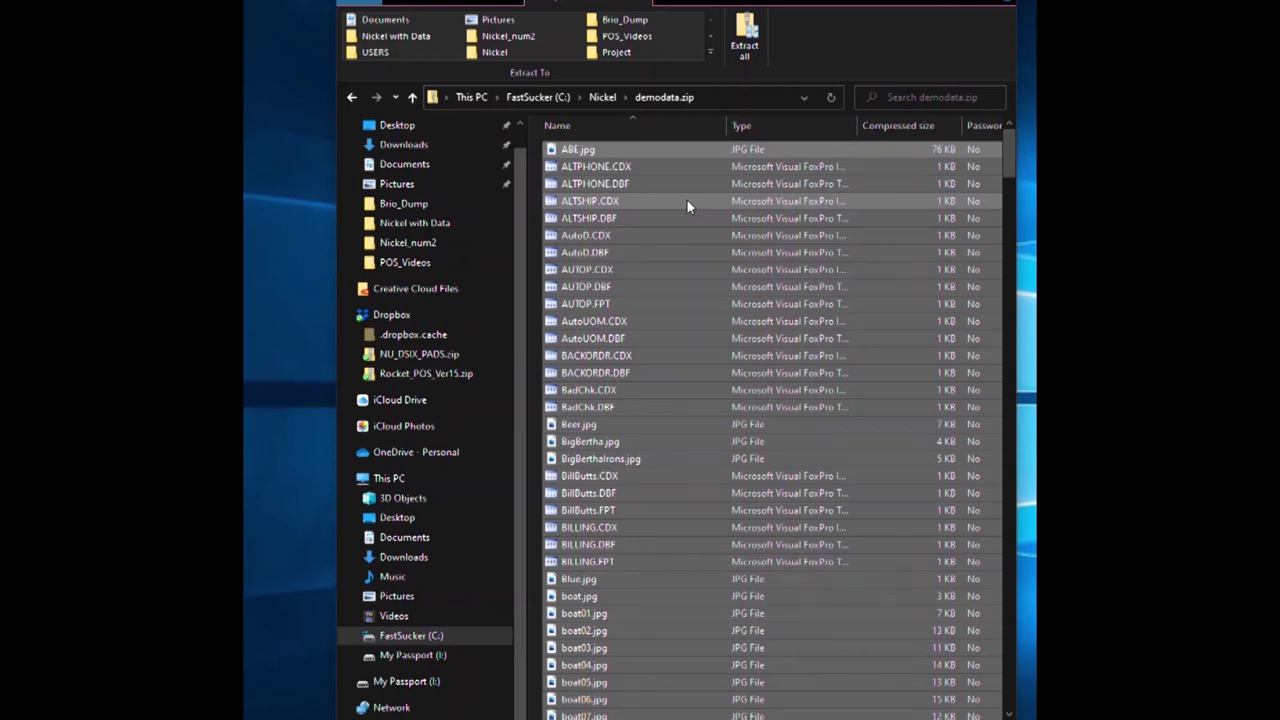
left_click(604, 99)
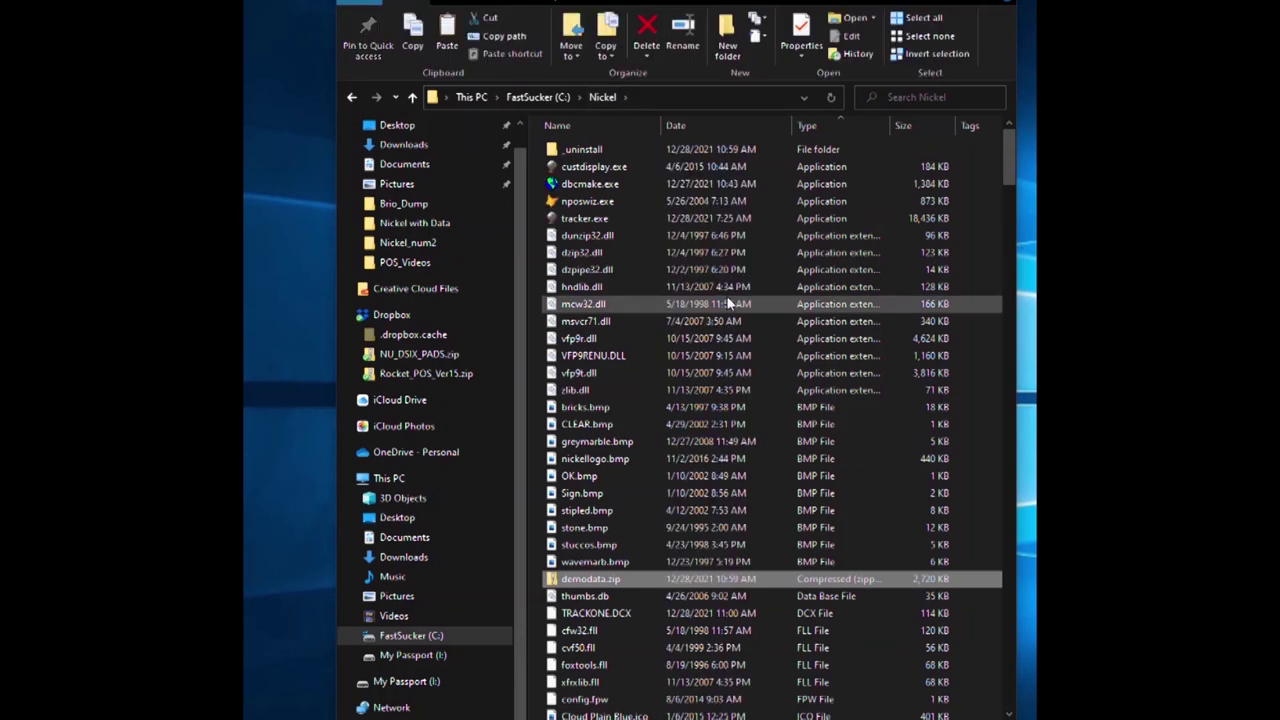
key("ctrl+v")
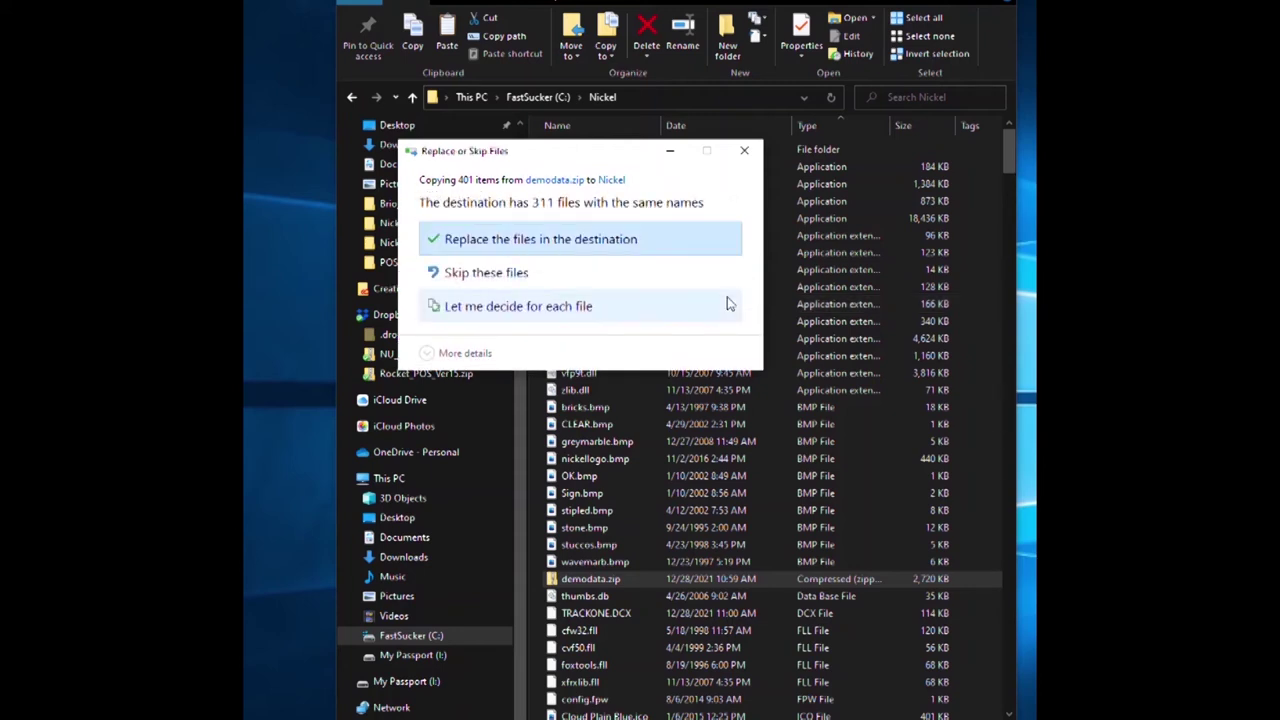
left_click(537, 240)
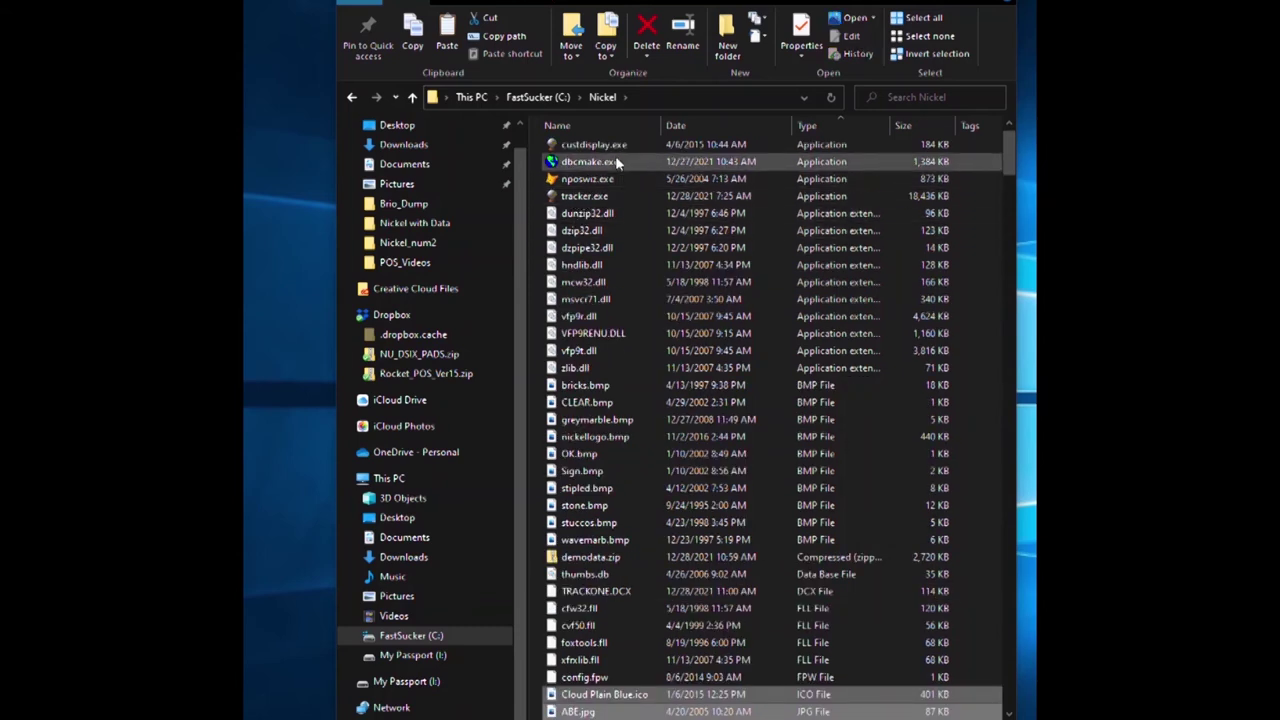
double_click(584, 197)
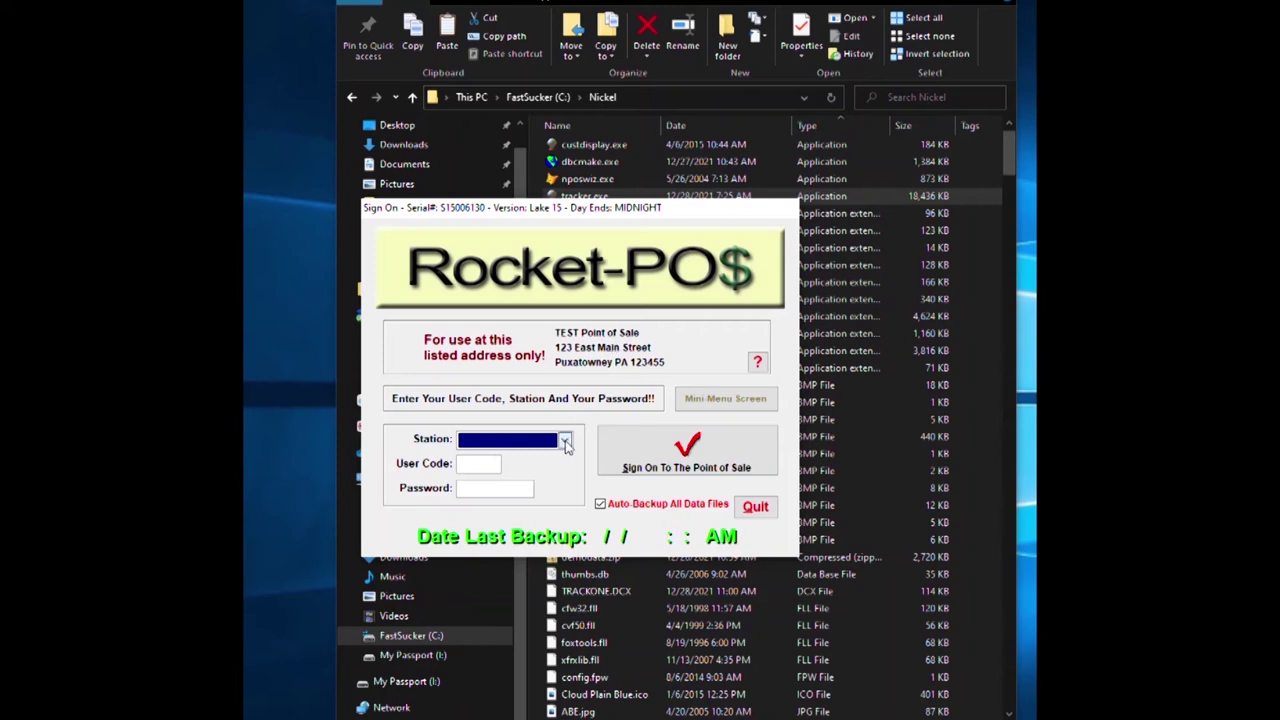
Sign on at the MAIN station with the clerk's user code and password.
left_click(566, 441)
left_click(516, 460)
left_click(483, 461)
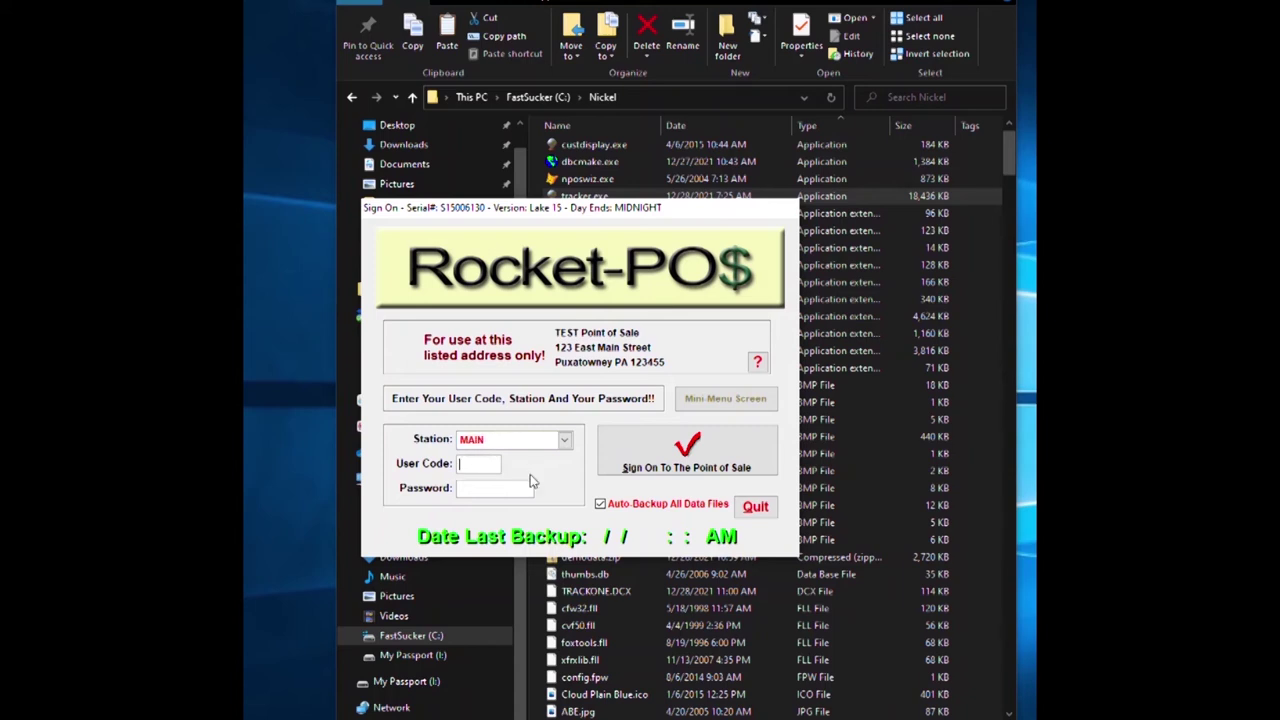
type("1EMP")
key("Tab")
left_click(660, 463)
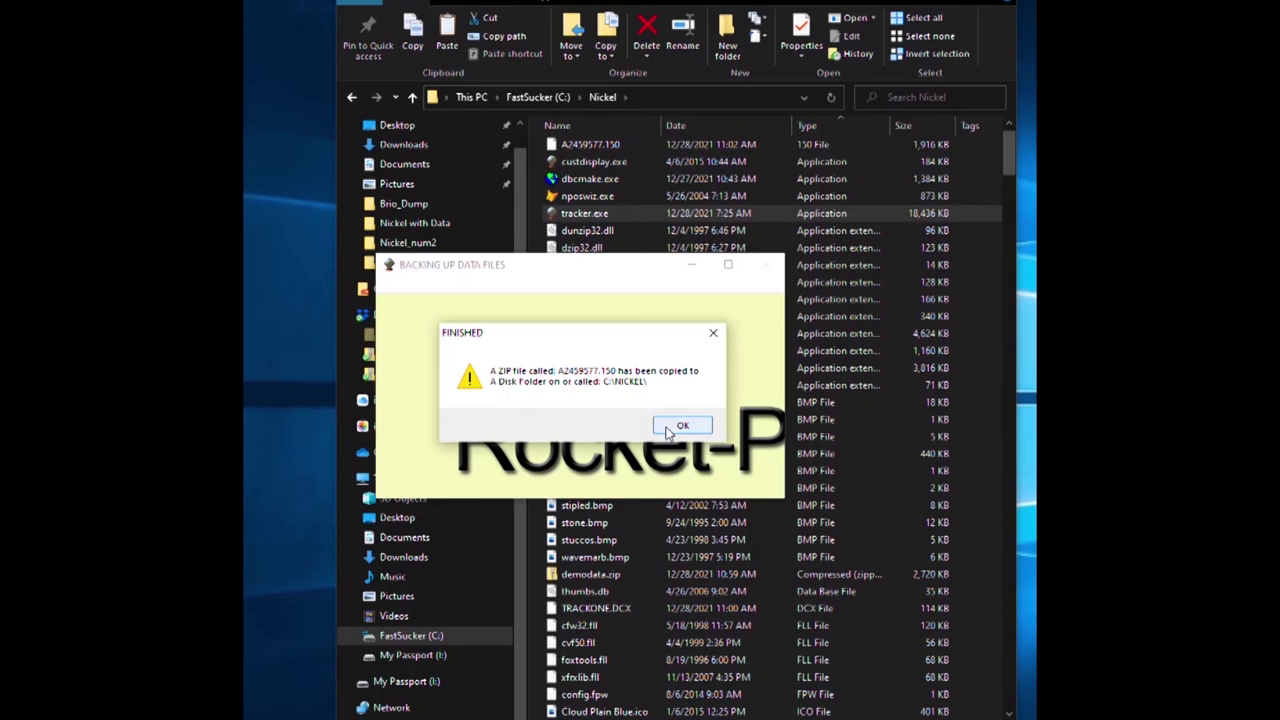
Acknowledge the finished backup and dismiss the admin password notice.
left_click(680, 426)
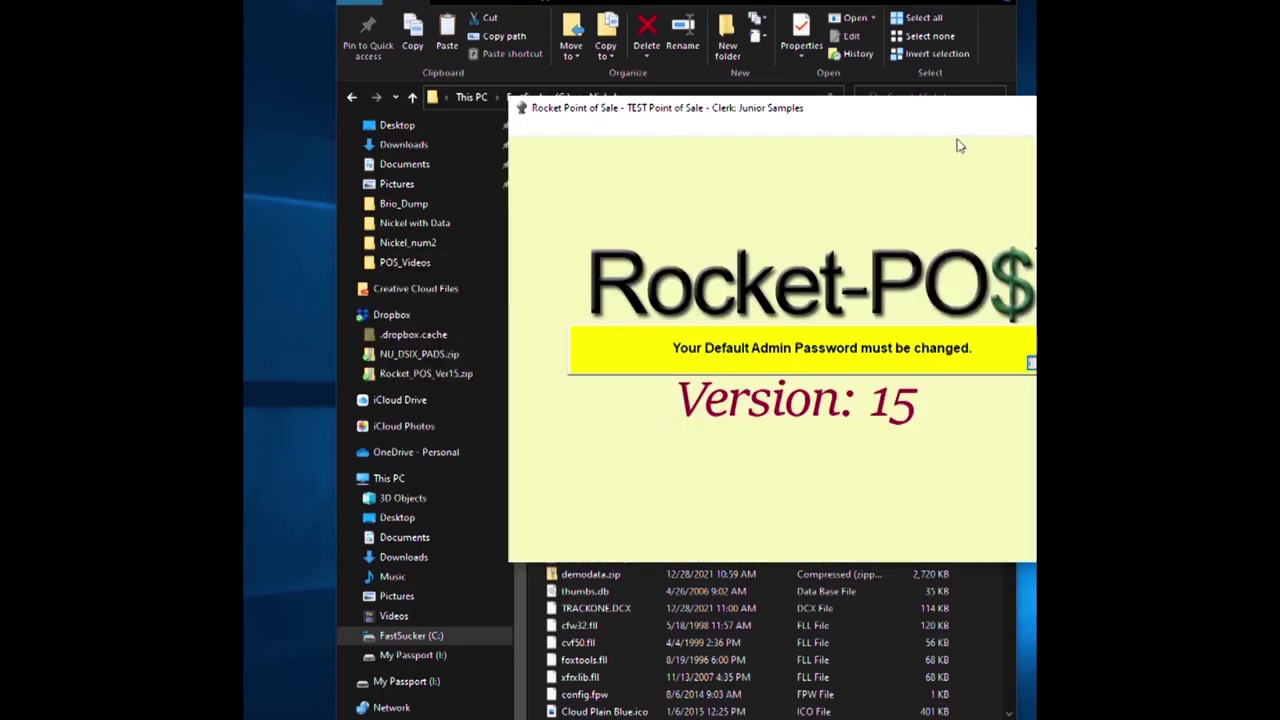
left_click_drag(913, 108, 747, 120)
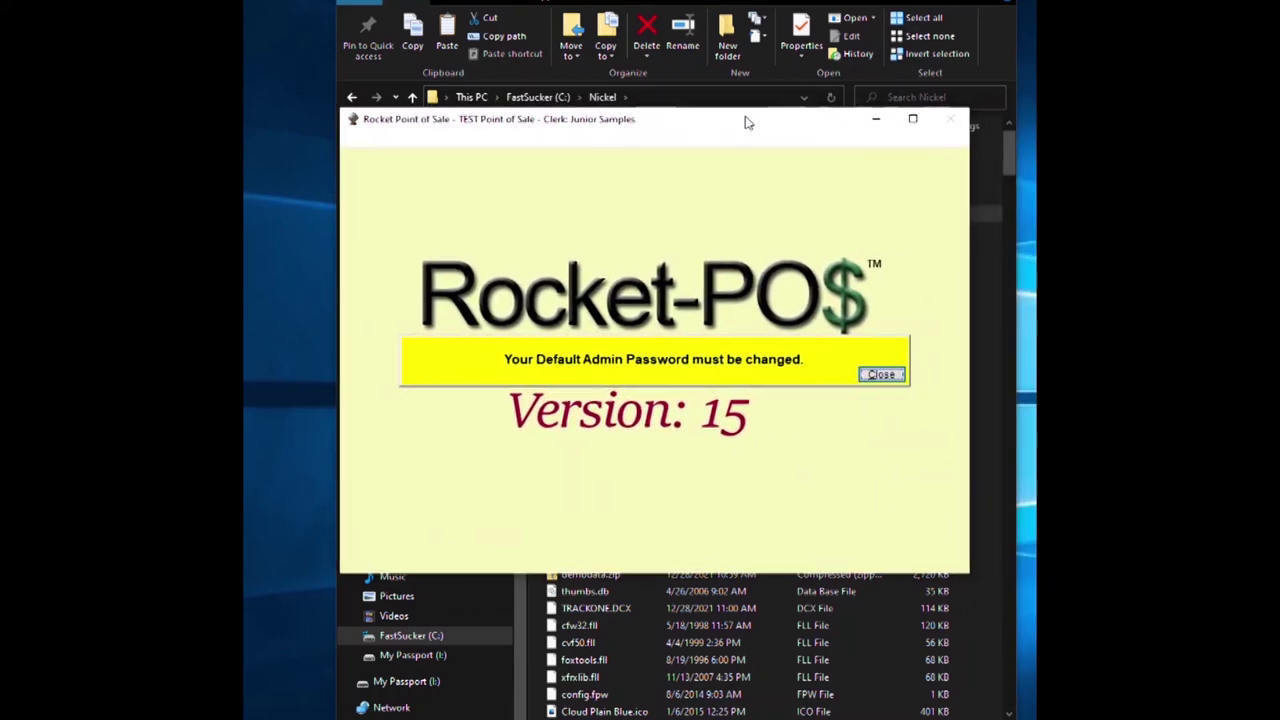
left_click(874, 374)
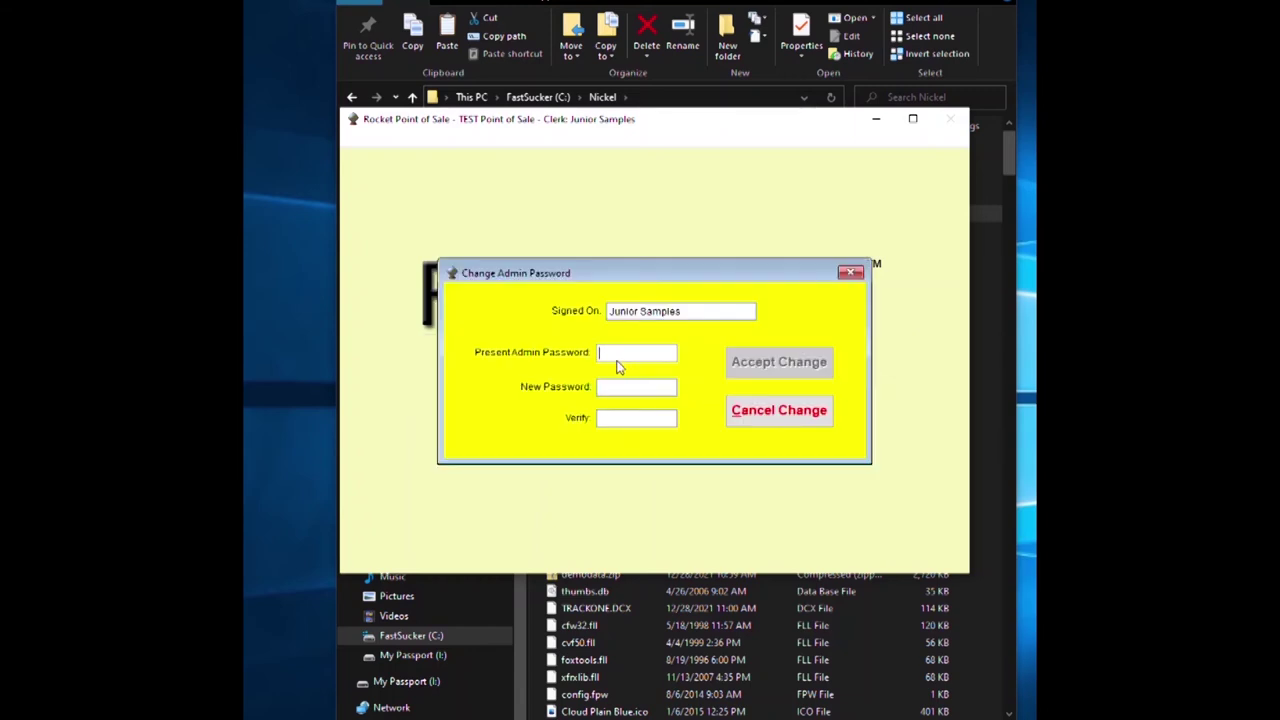
Enter the present admin password, then the new password twice, and accept the change.
left_click(613, 388)
left_click(621, 418)
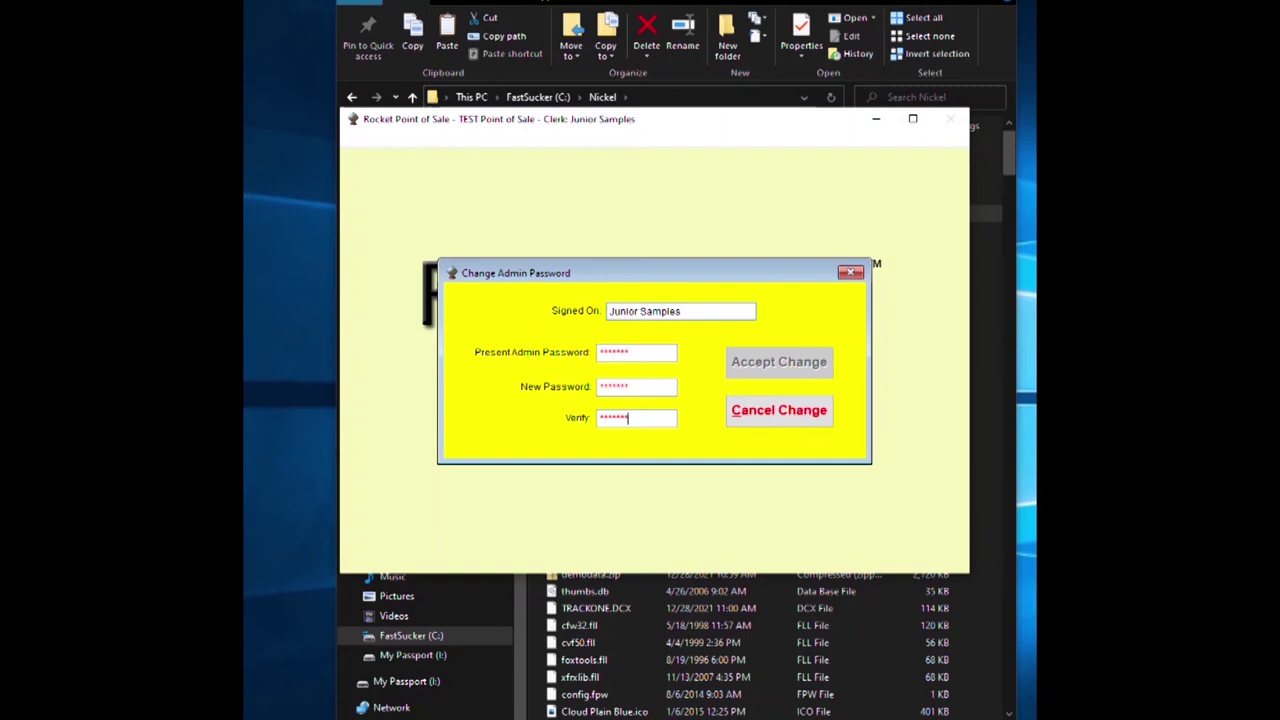
left_click(776, 368)
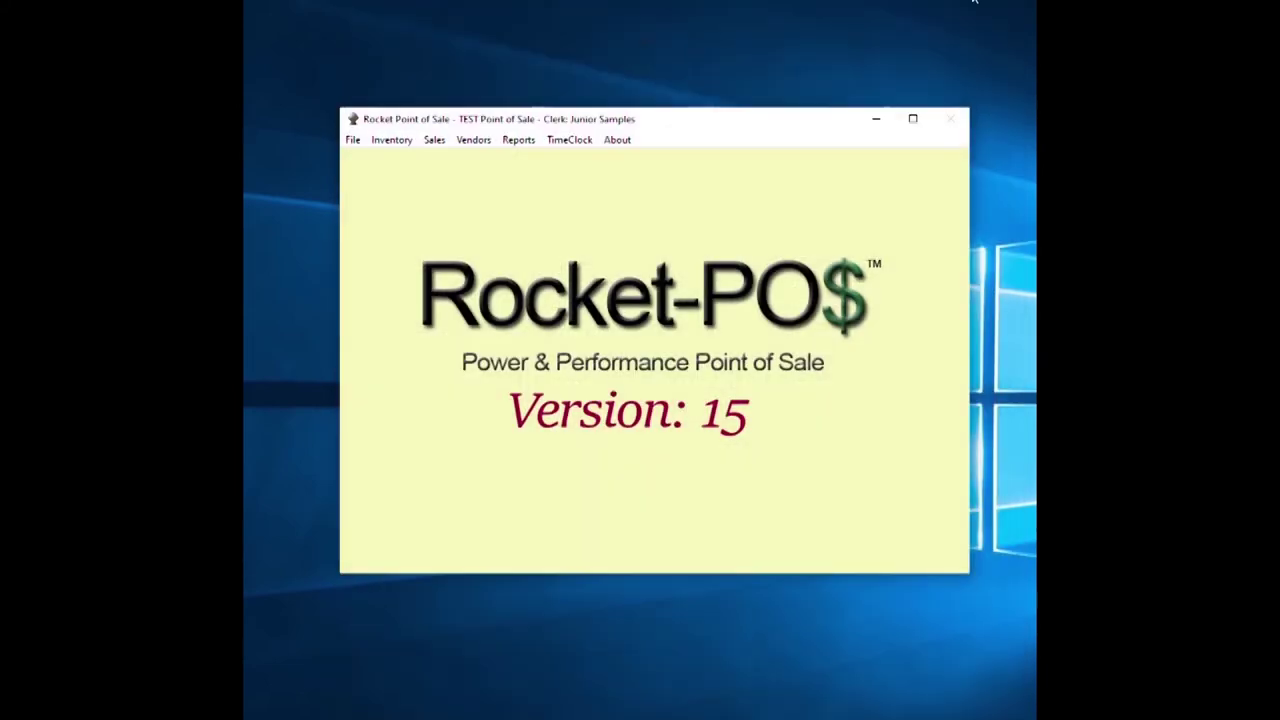
Start a Pro-Invoice ticket and add one Ash Tray.
left_click_drag(697, 126, 662, 132)
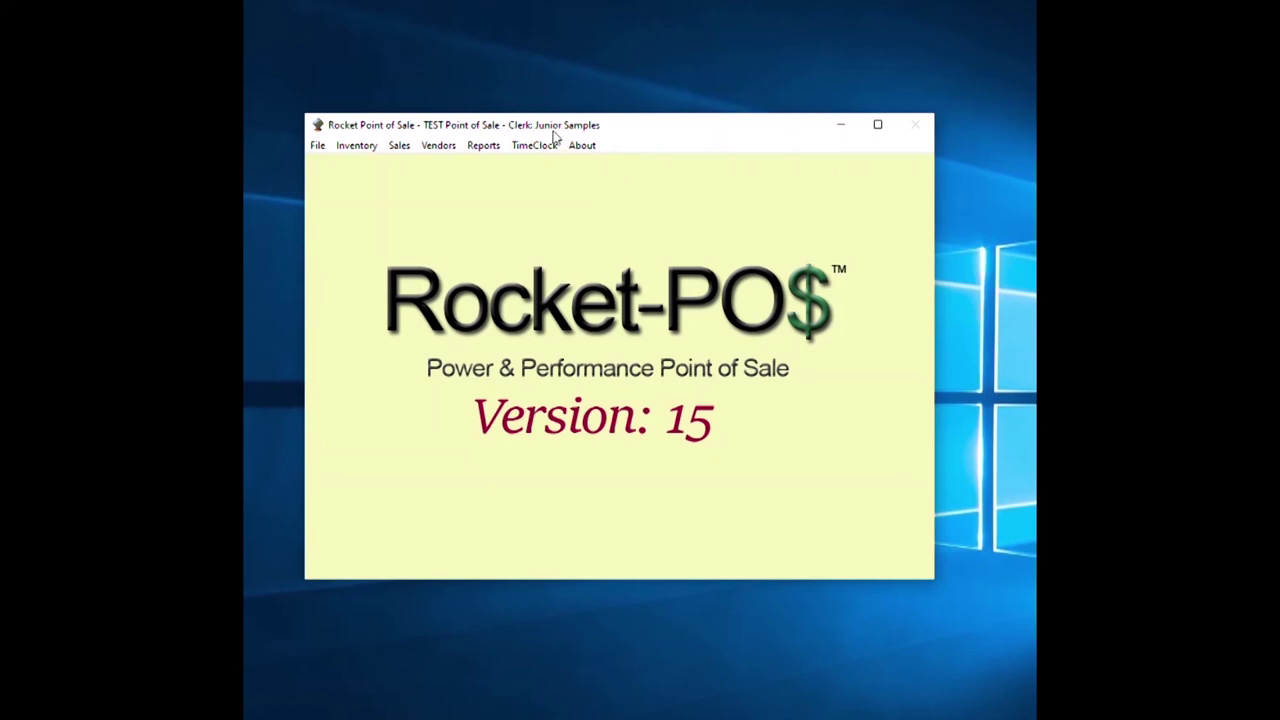
left_click(400, 148)
left_click(407, 189)
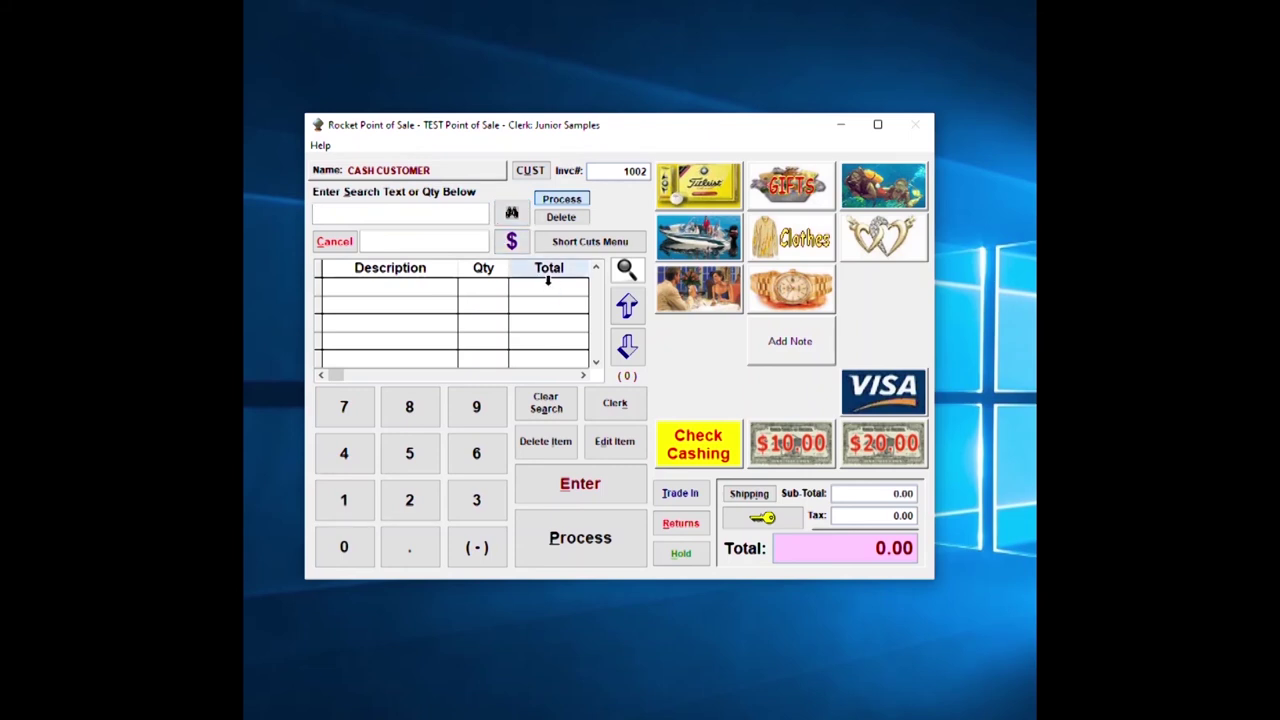
type("A")
key("Return")
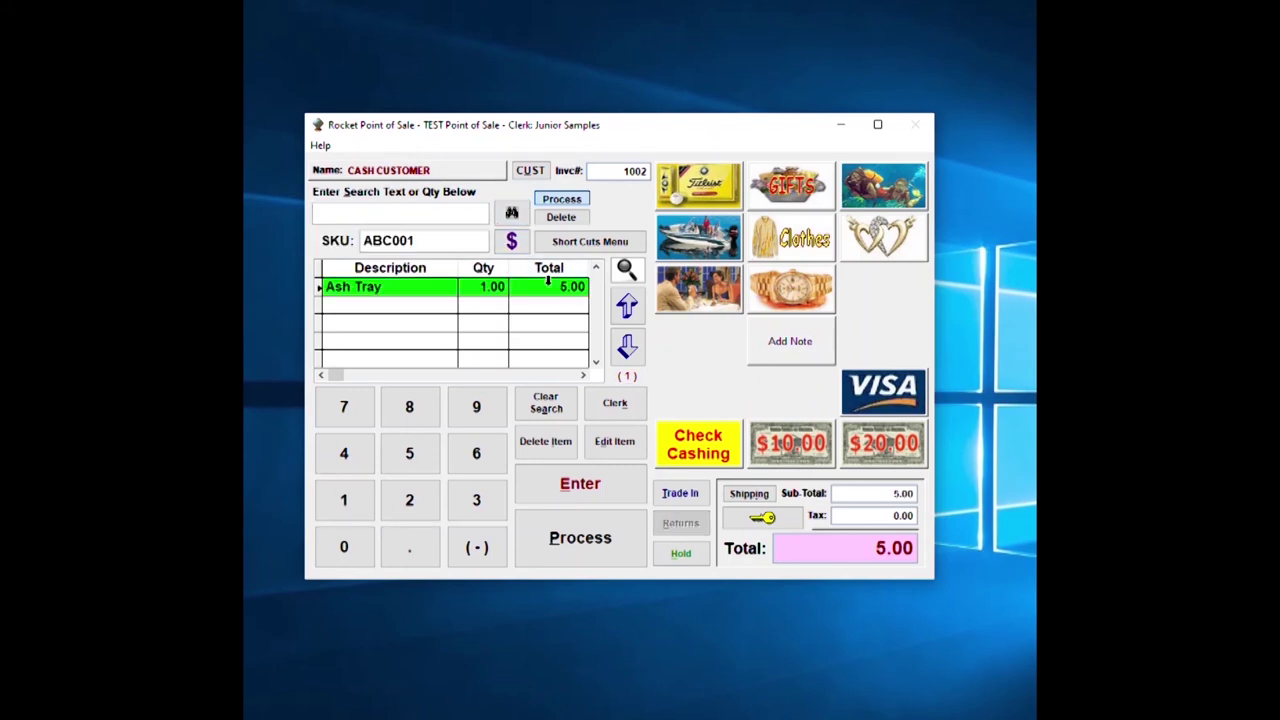
Tender 5.00 cash with receipt printing off and close out the ticket.
left_click(569, 541)
left_click(558, 175)
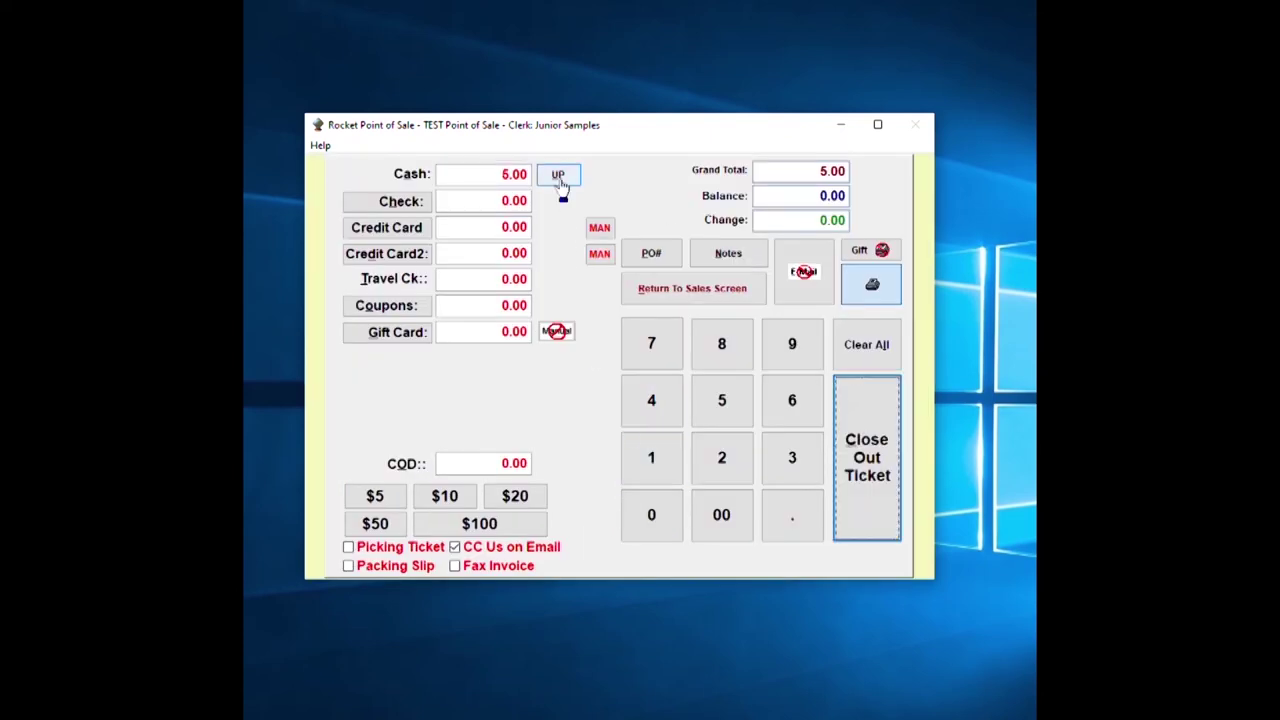
left_click(872, 285)
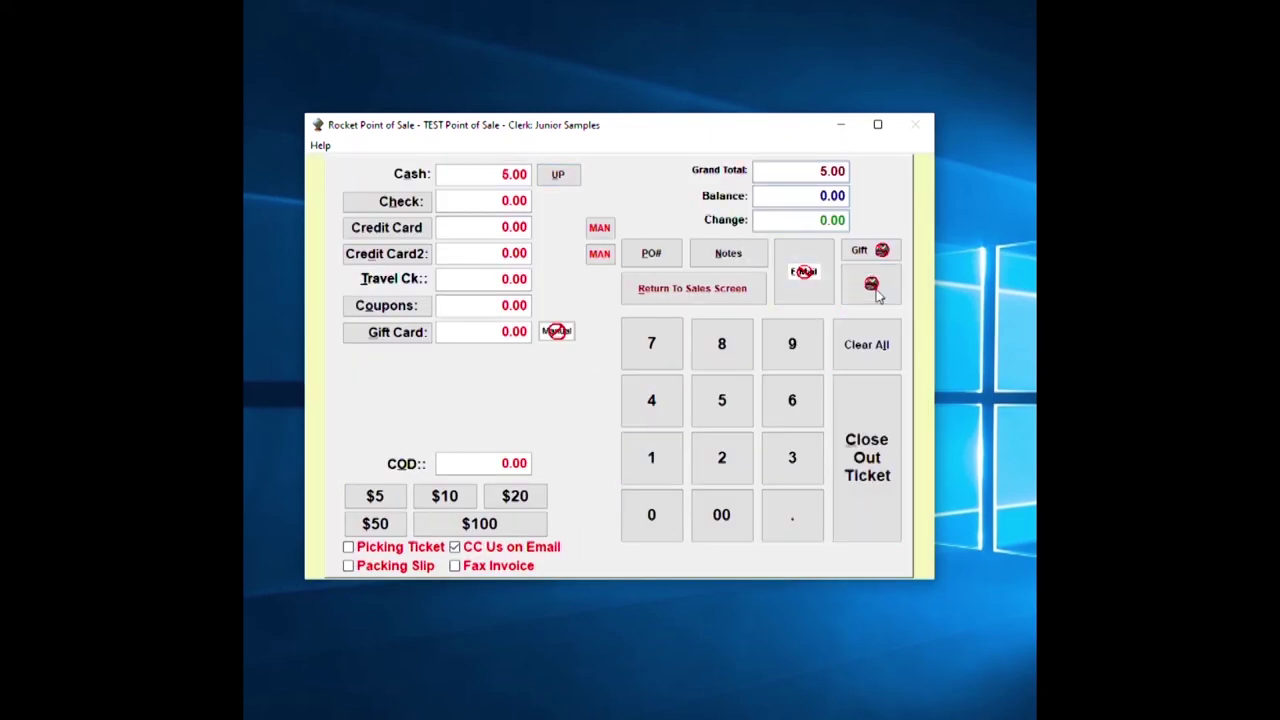
left_click(870, 478)
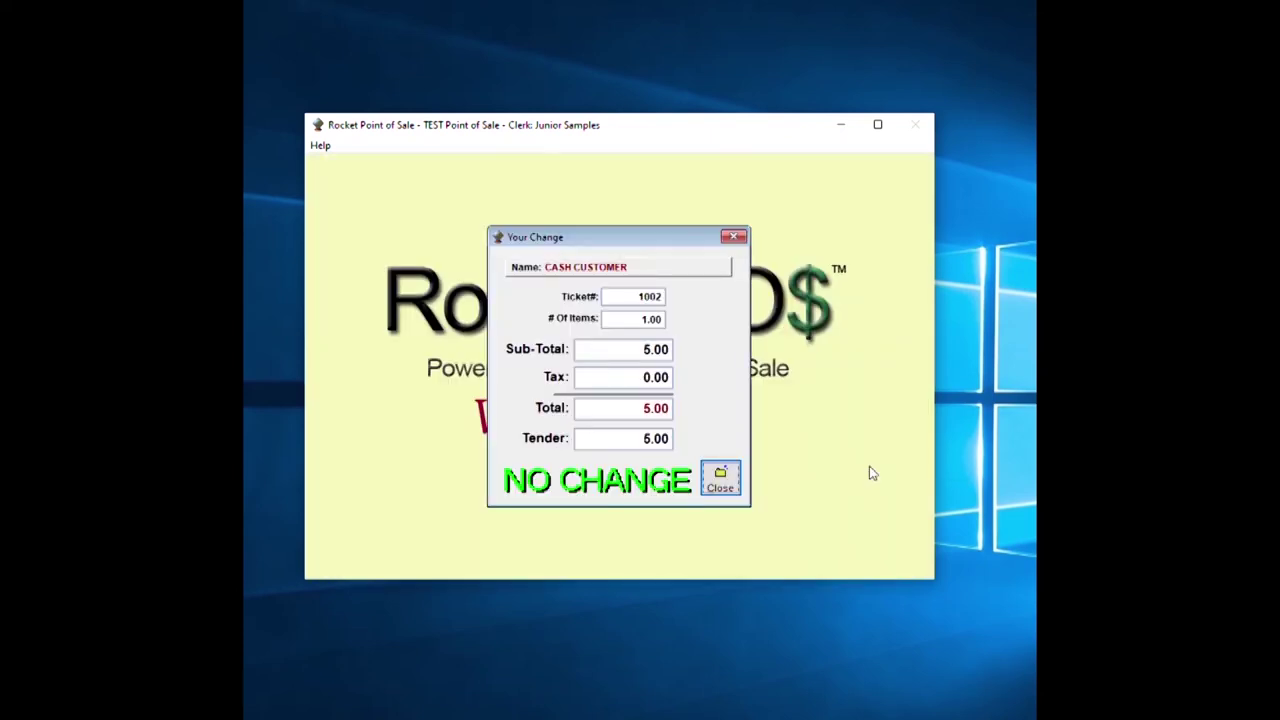
left_click(722, 479)
left_click(338, 243)
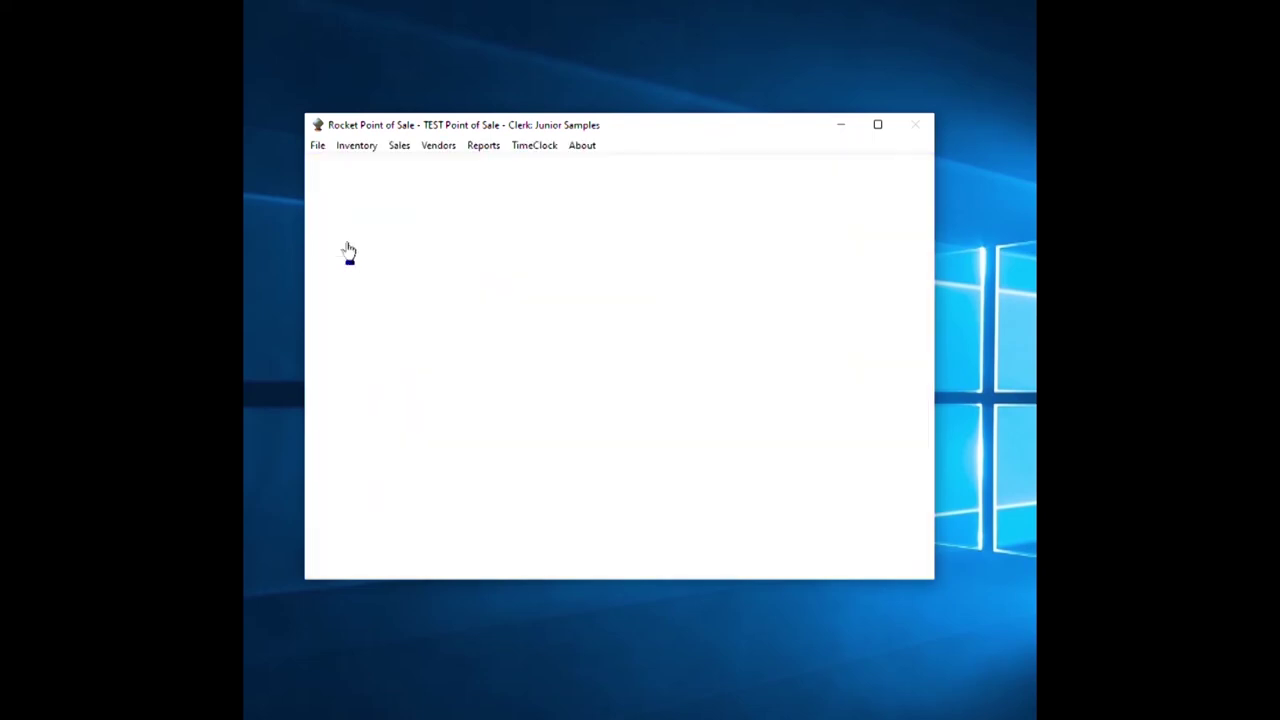
left_click(317, 145)
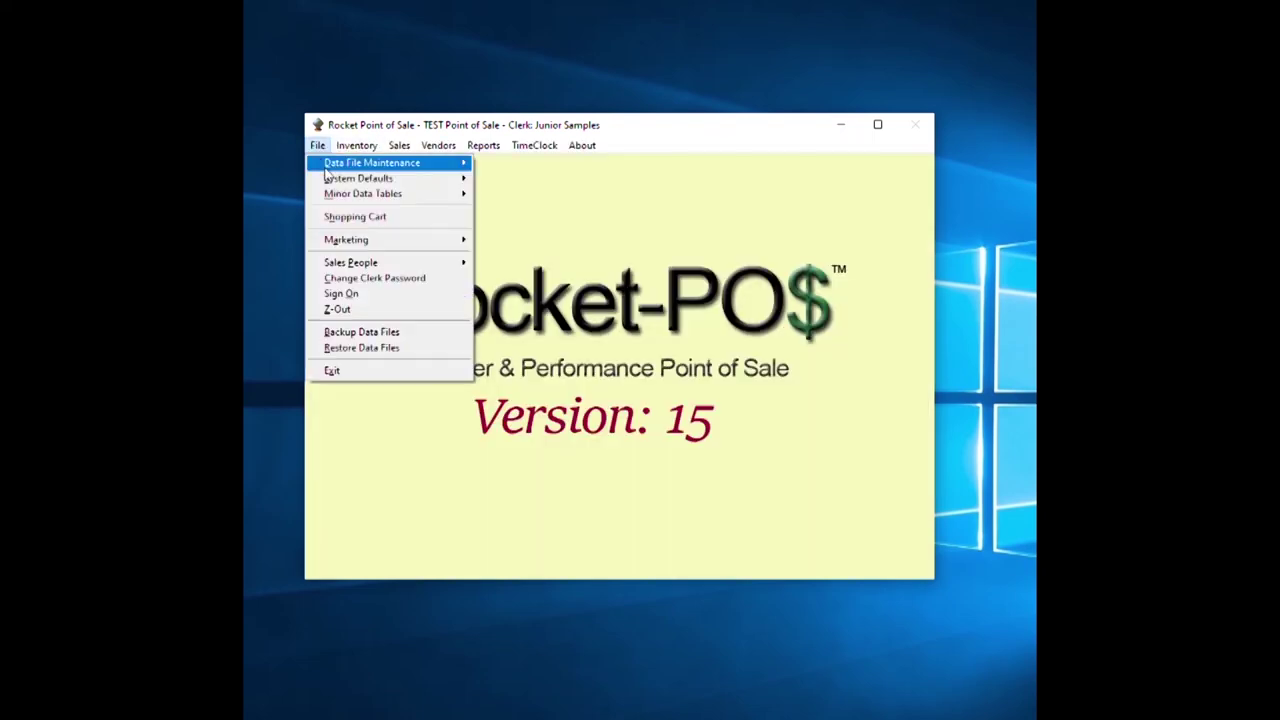
mouse_move(328, 179)
left_click(508, 178)
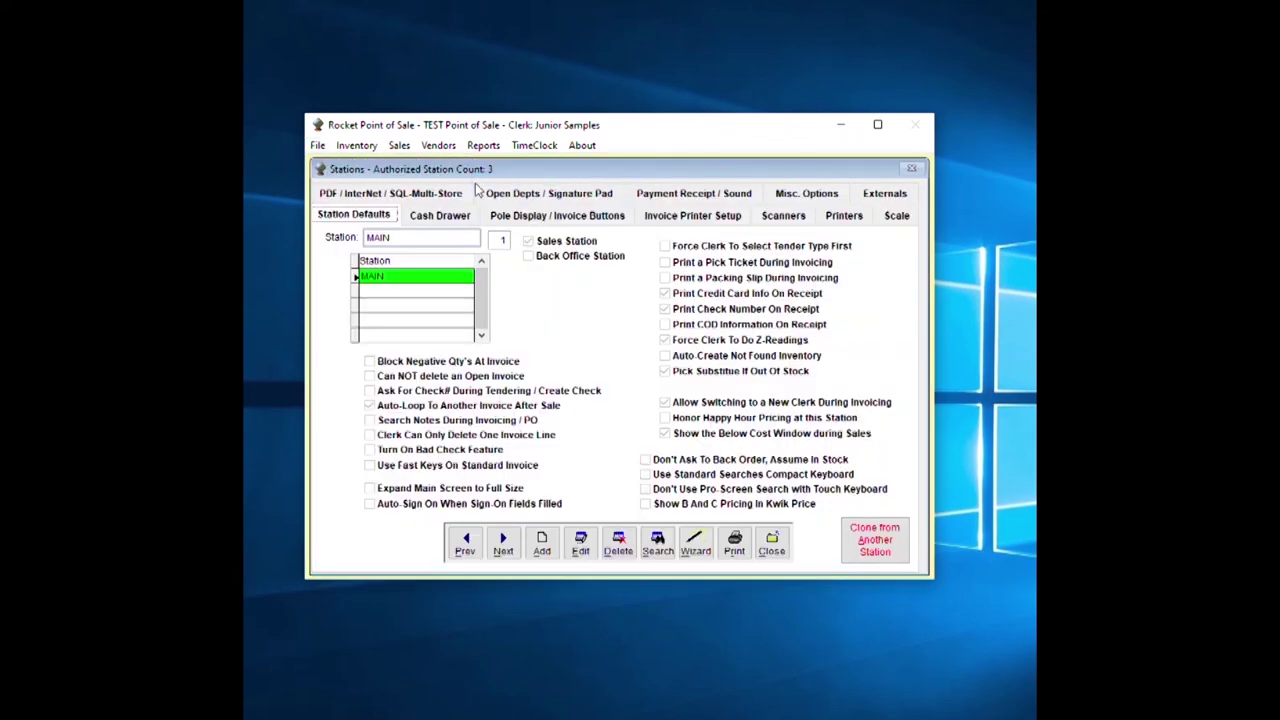
left_click(768, 546)
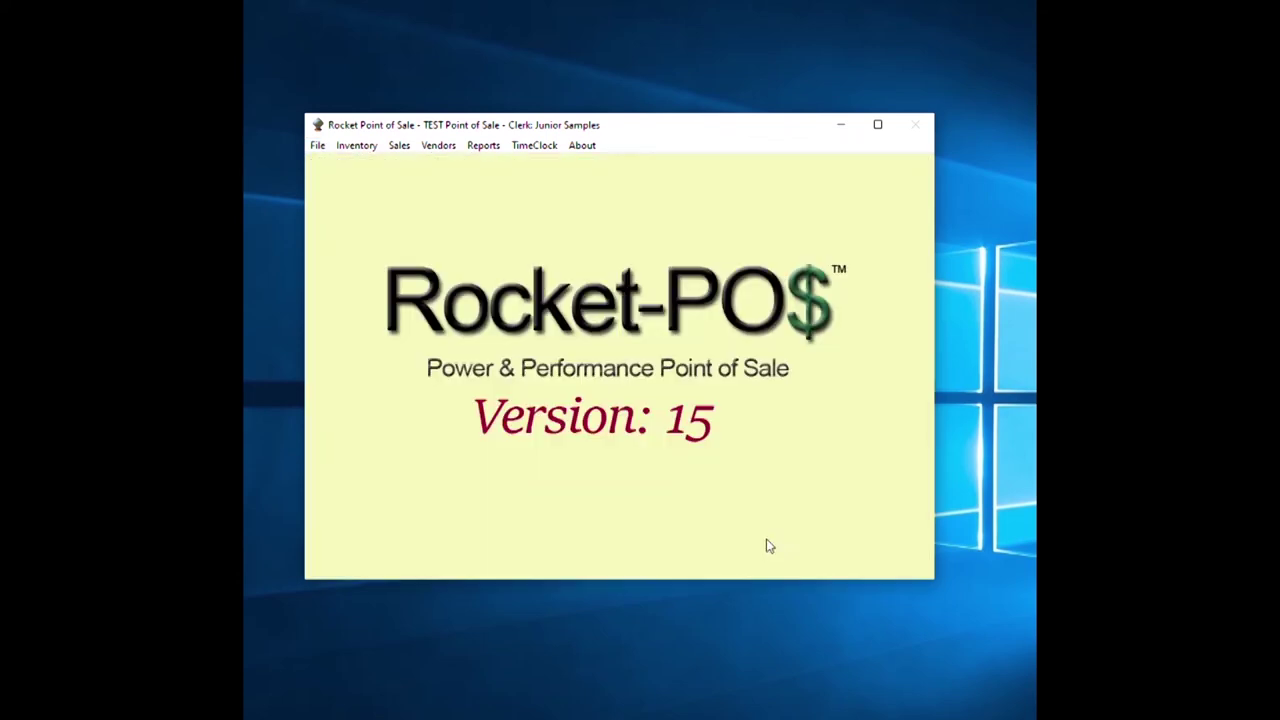
left_click(317, 145)
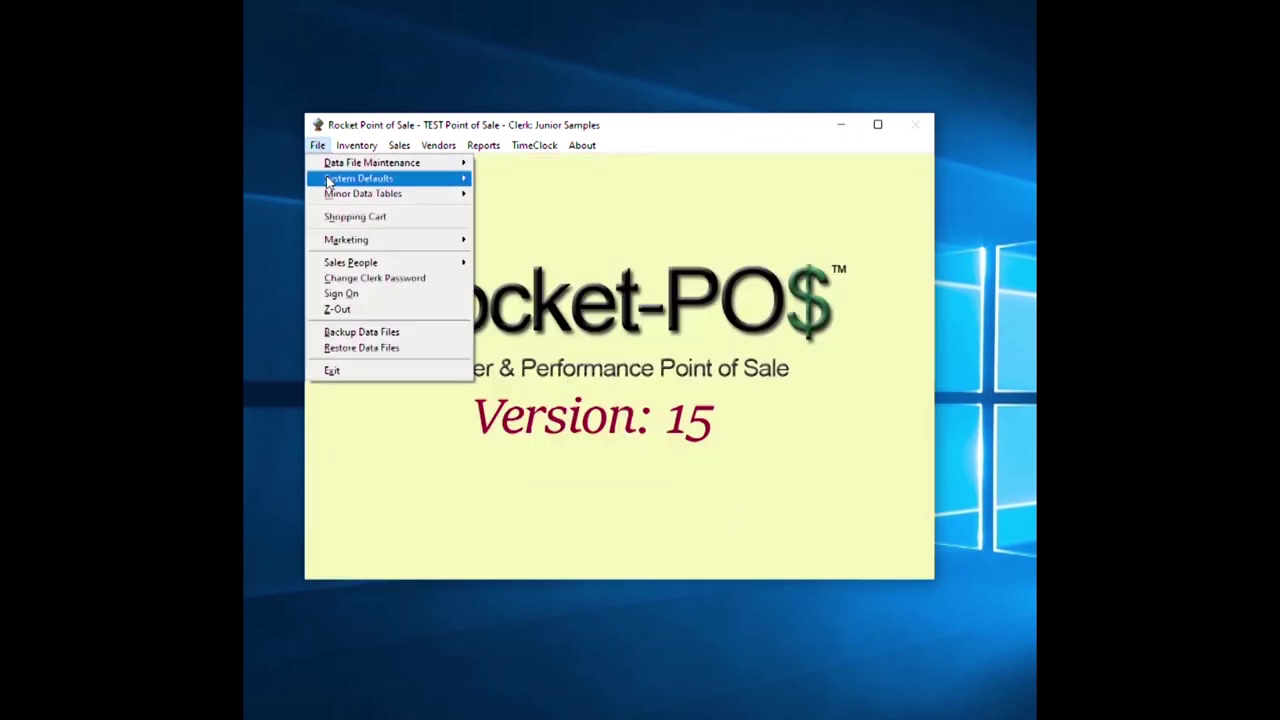
mouse_move(328, 180)
left_click(522, 194)
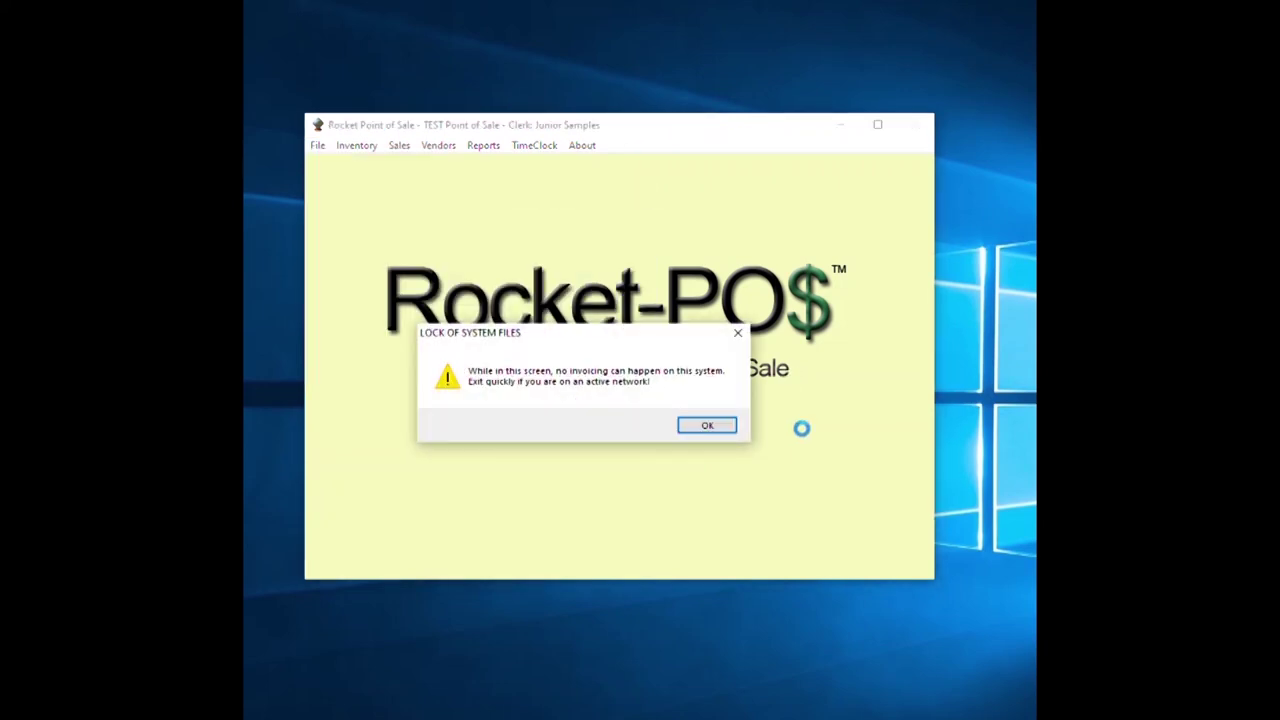
left_click(704, 426)
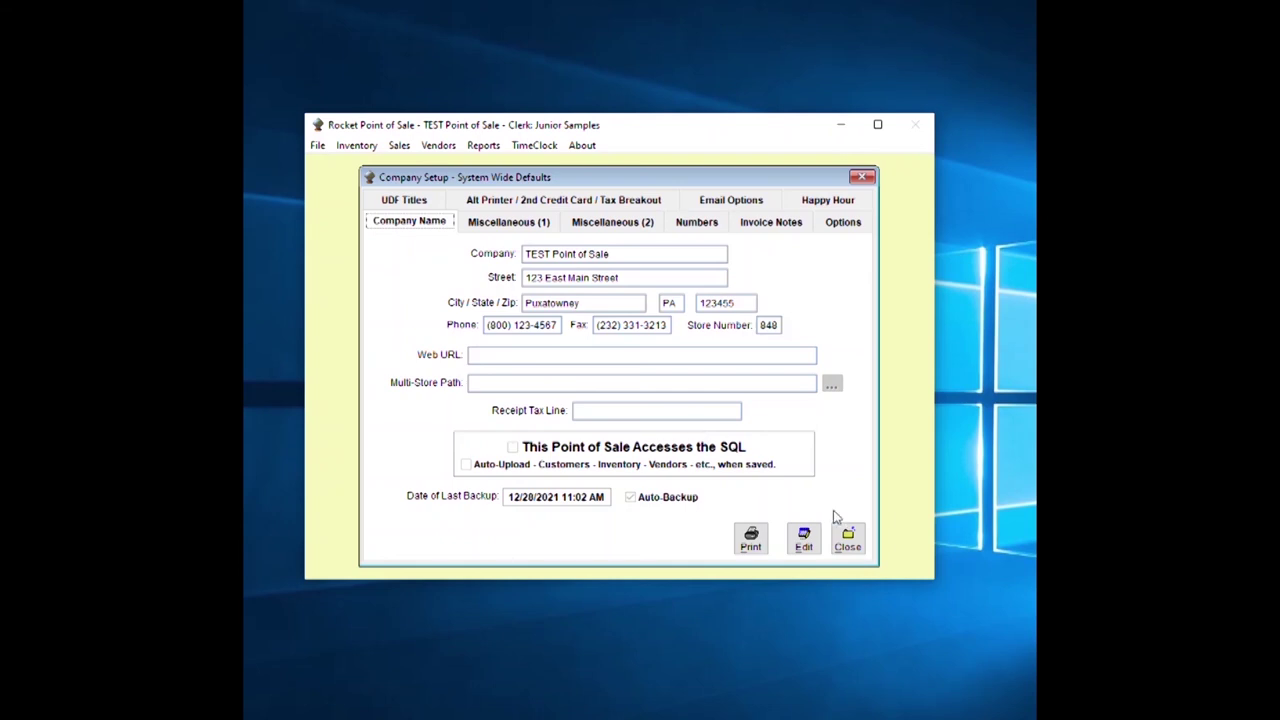
left_click(848, 541)
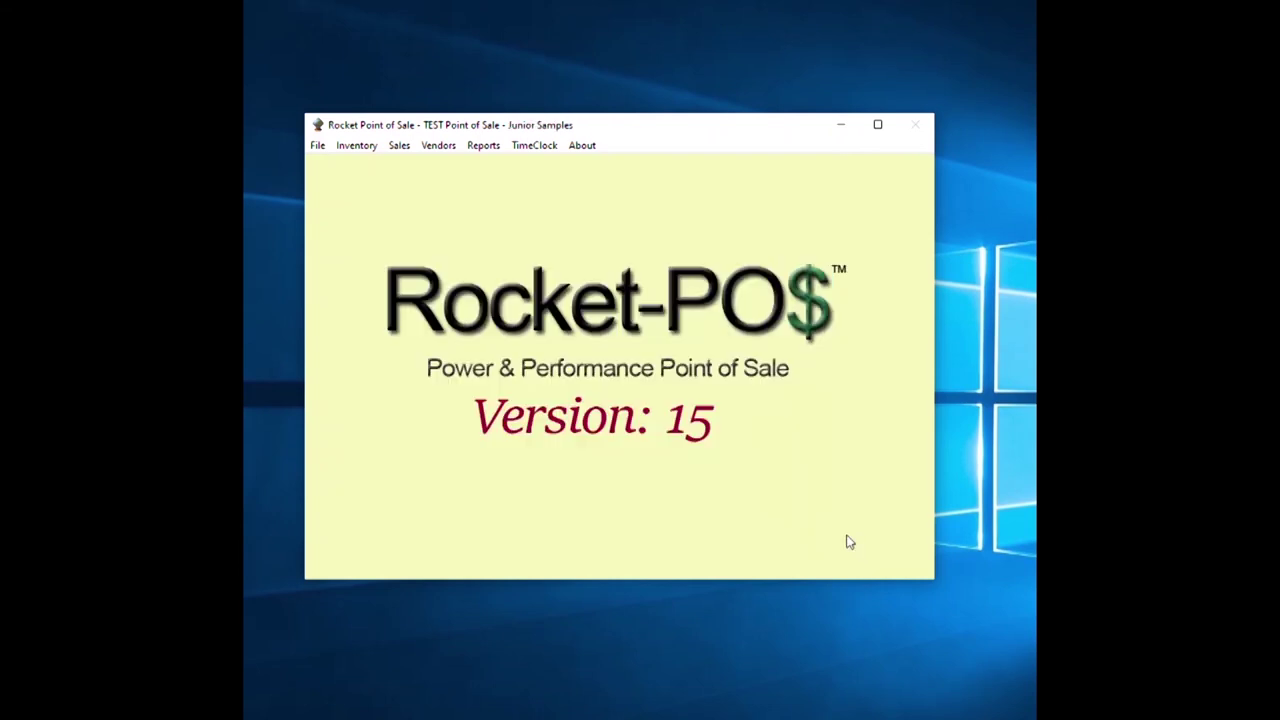
left_click(317, 146)
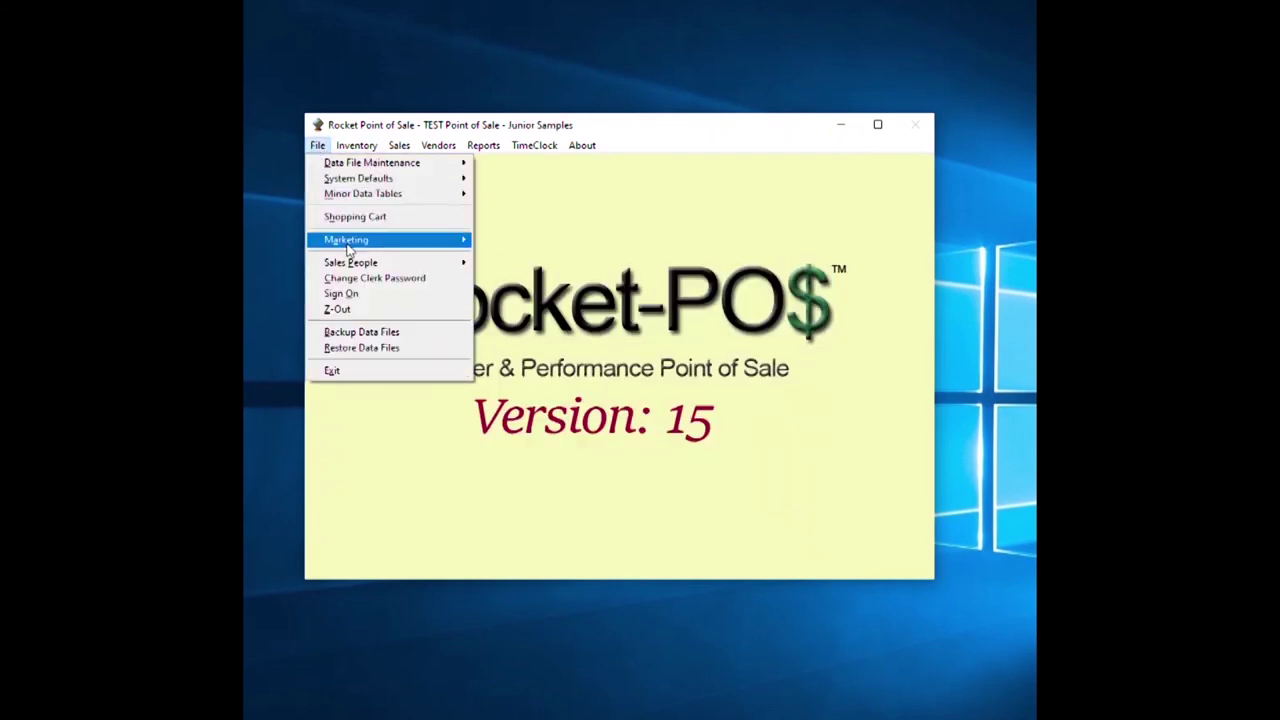
Exit Rocket POS, confirm quitting, and close the Close-Out Register with all counts left at 0.00.
left_click(336, 372)
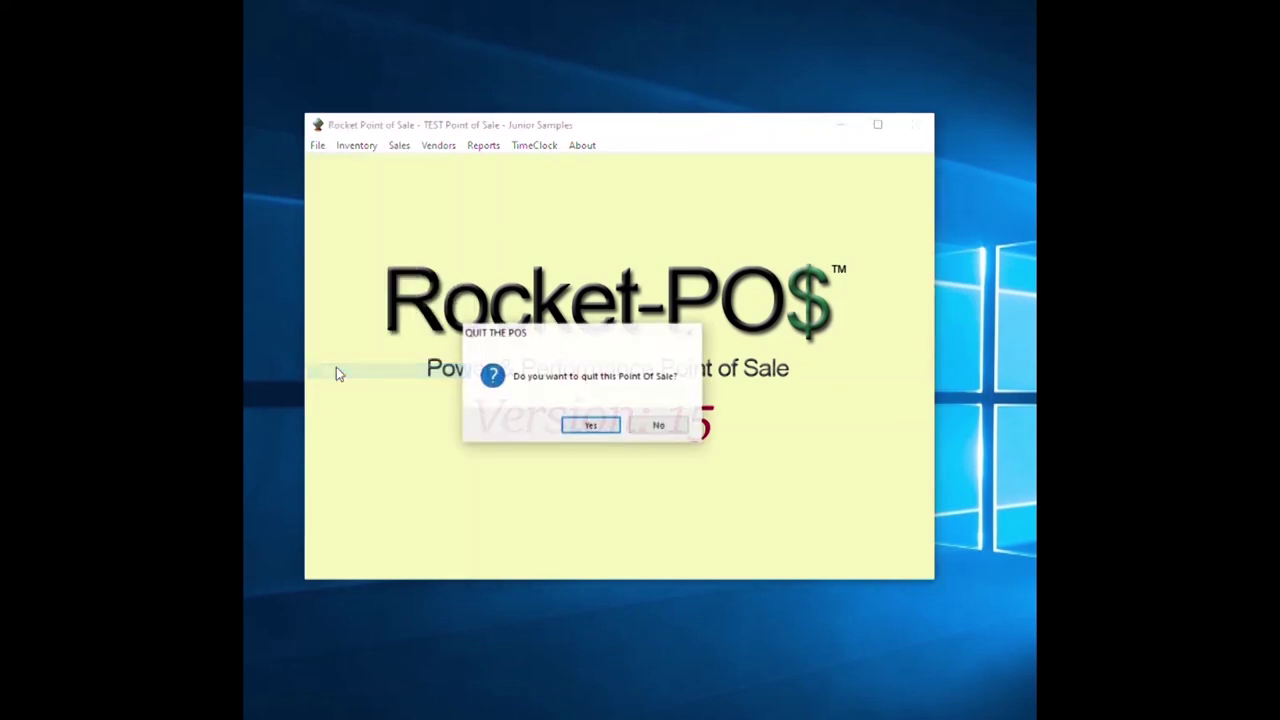
left_click(594, 426)
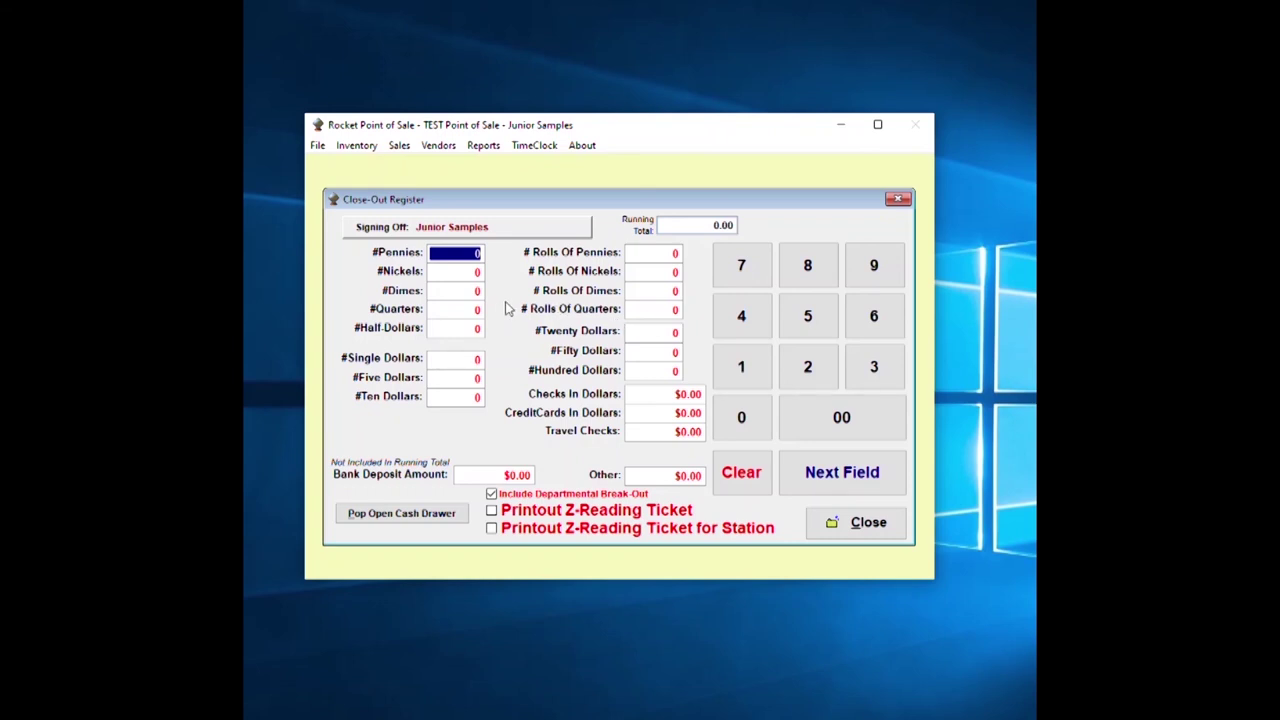
left_click(868, 522)
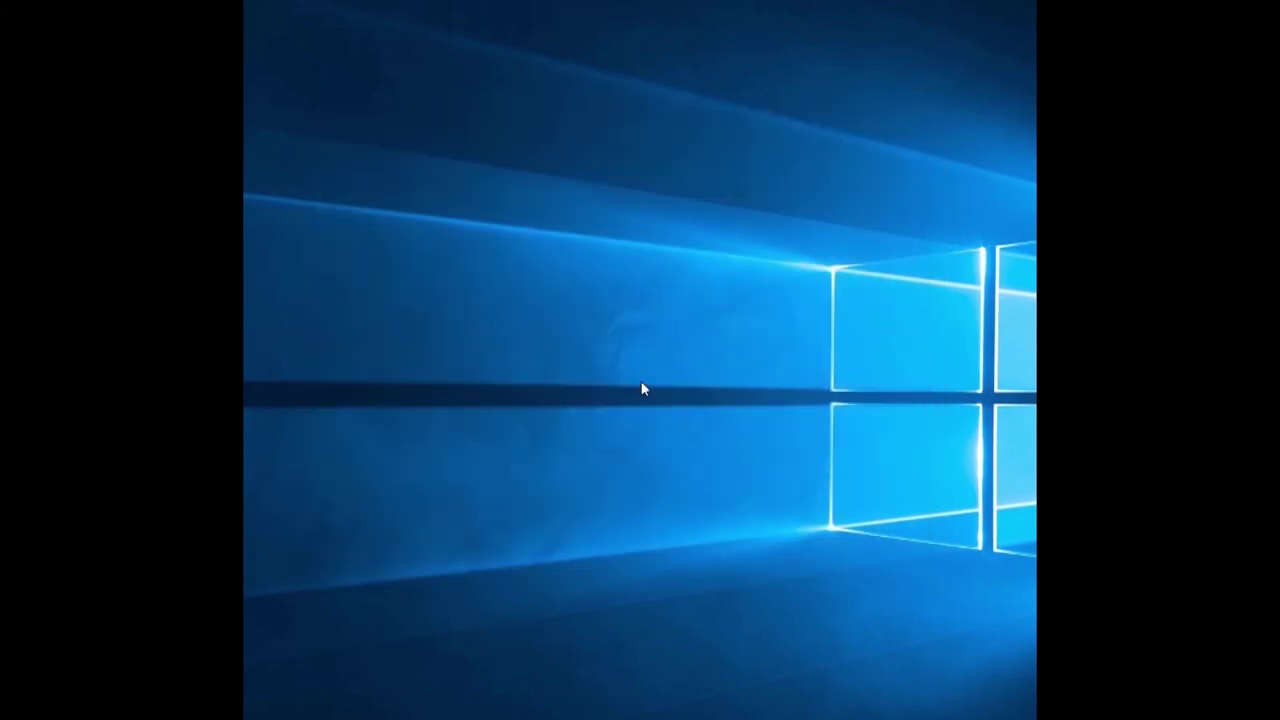